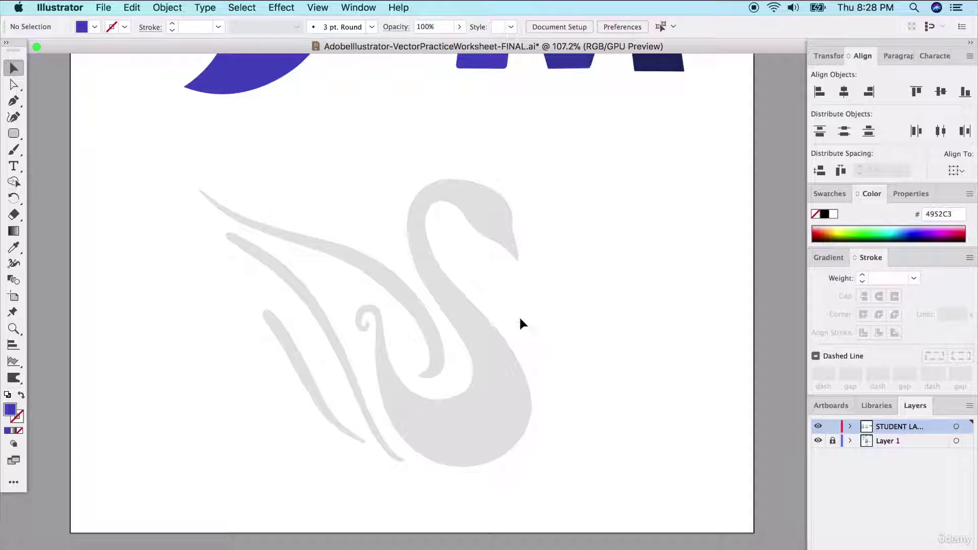
# Step: Trace the swan beak's outer edge upward from its tip with the Pen tool and swap the fill and stroke colours
pyautogui.scroll(5, 524, 319)
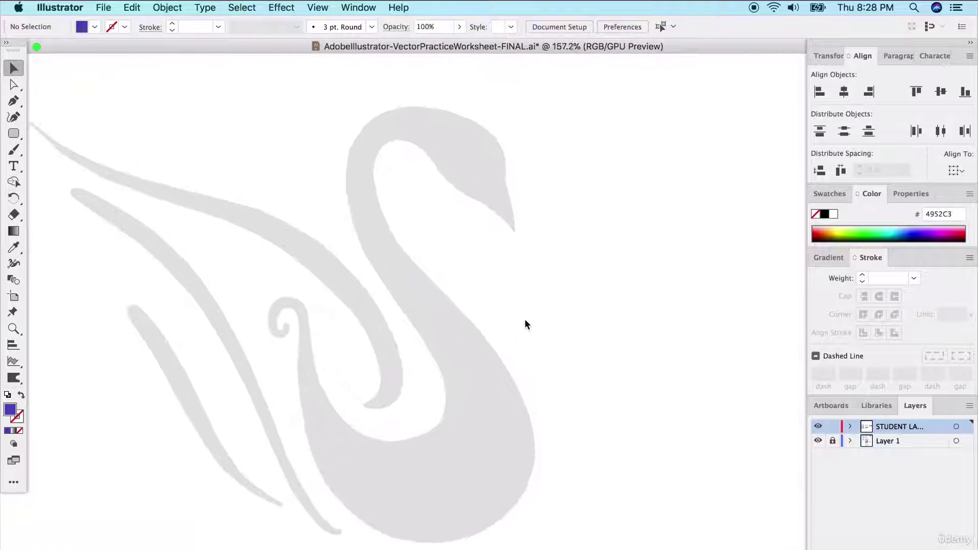
pyautogui.scroll(3, 512, 317)
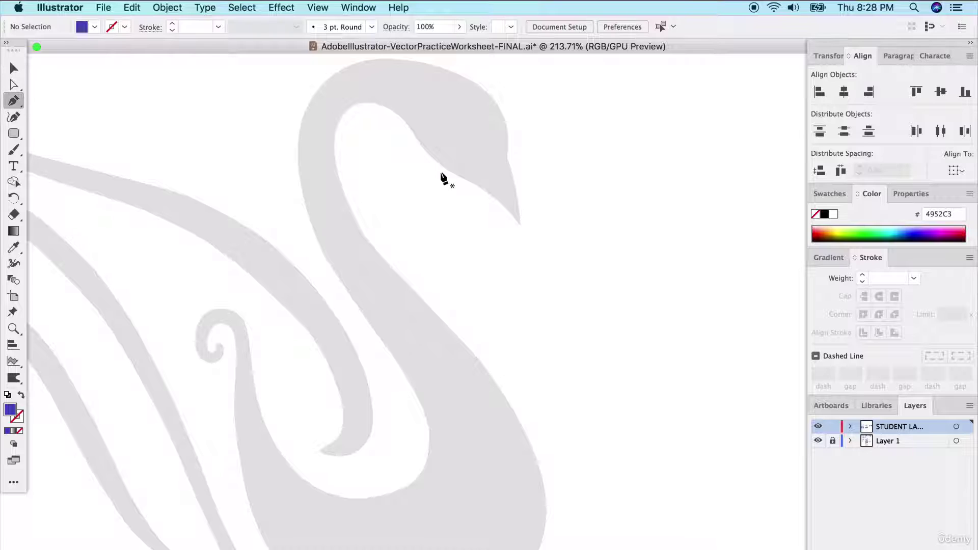
pyautogui.scroll(-4, 351, 424)
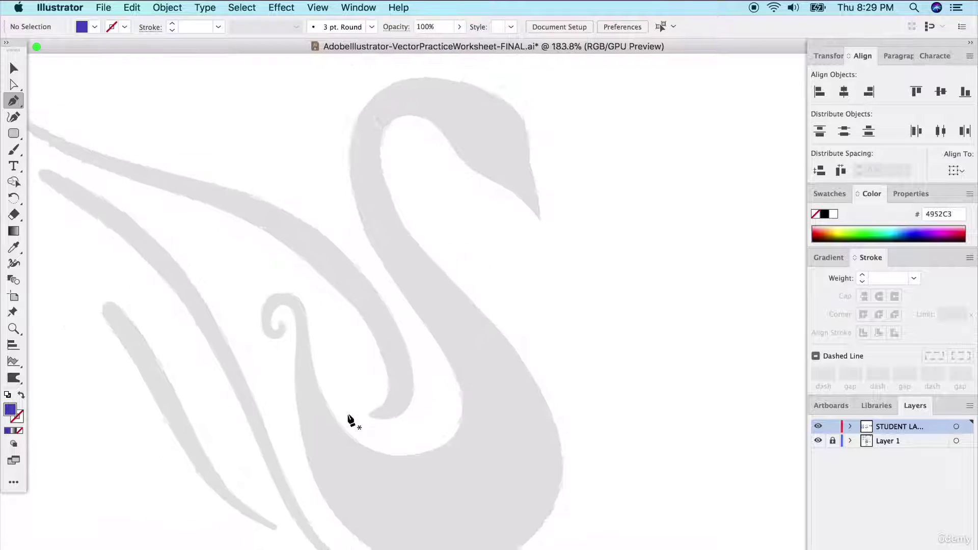
pyautogui.scroll(1, 418, 382)
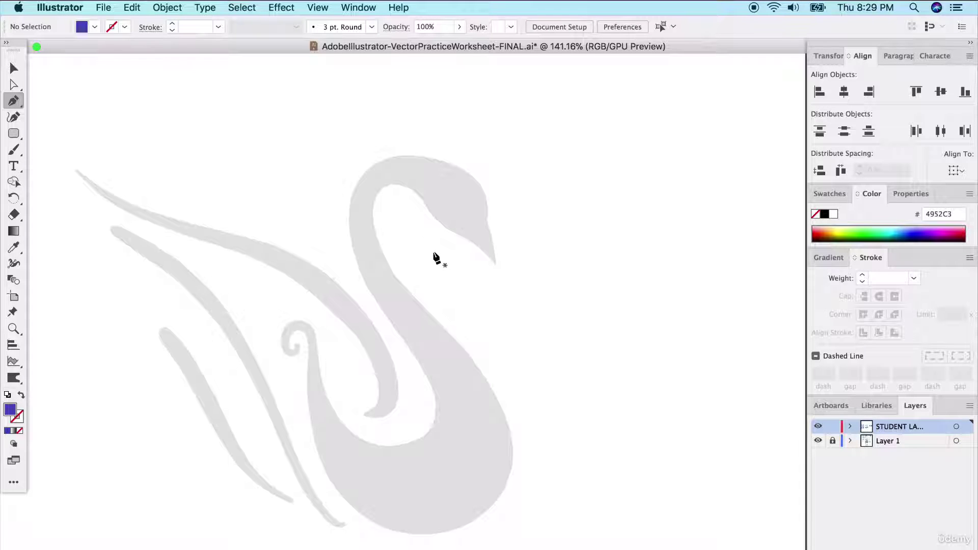
pyautogui.scroll(8, 436, 259)
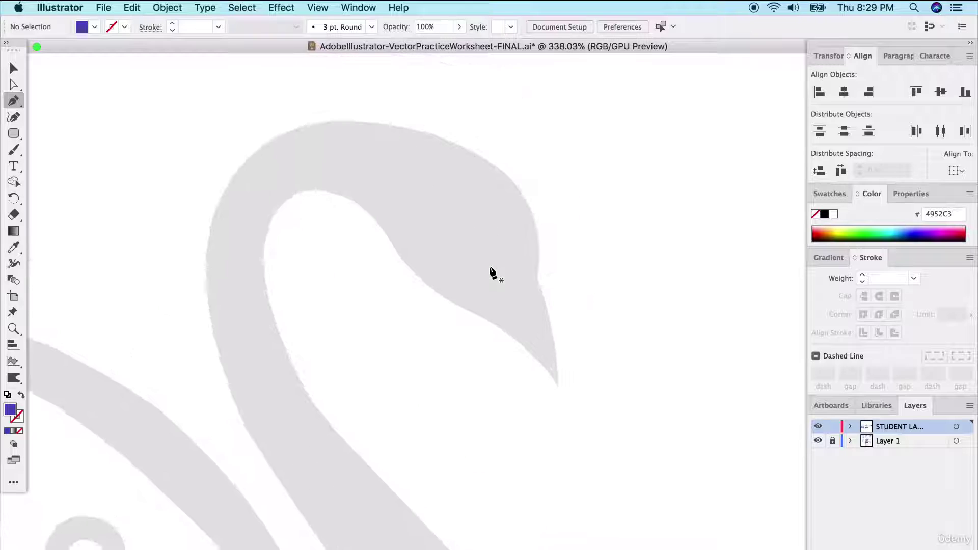
pyautogui.click(554, 390)
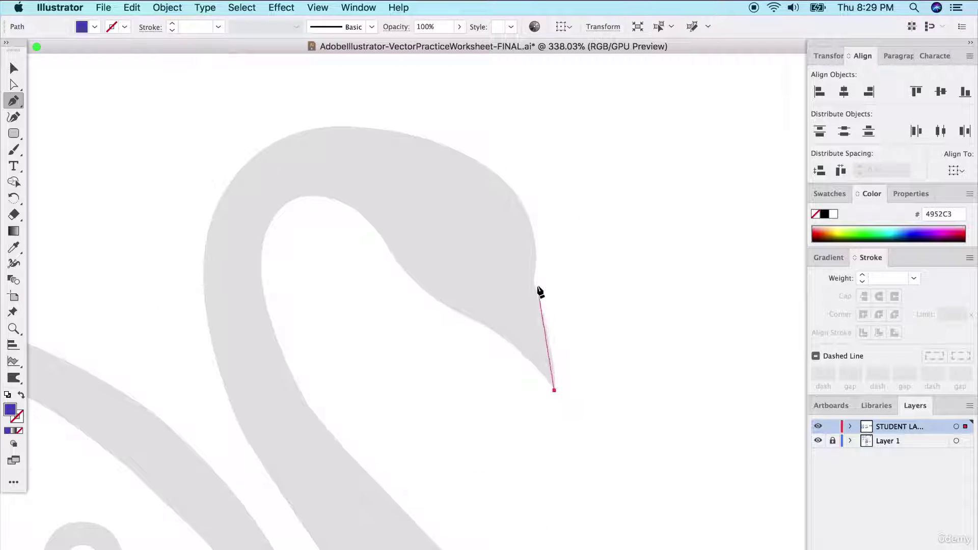
pyautogui.moveTo(533, 282); pyautogui.dragTo(510, 234)
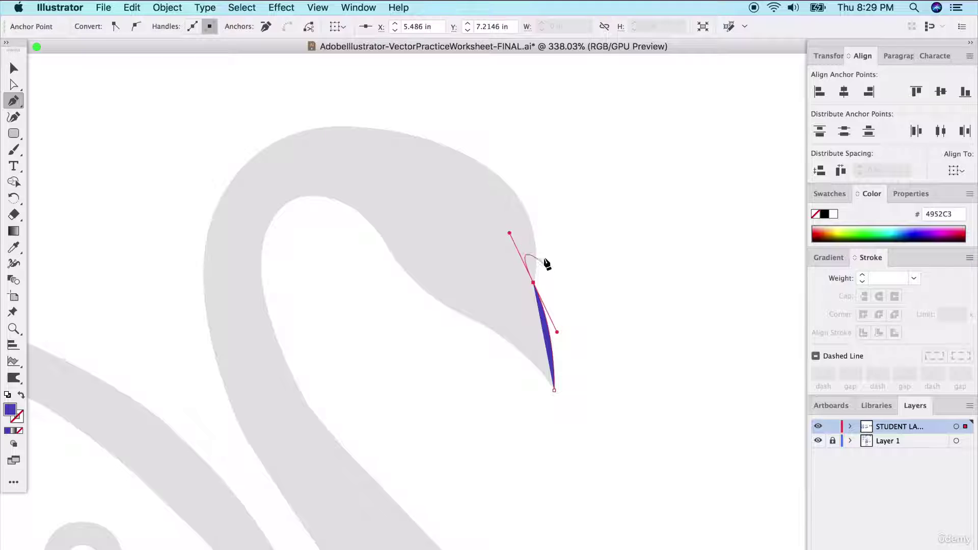
pyautogui.scroll(1, 504, 240)
pyautogui.click(21, 394)
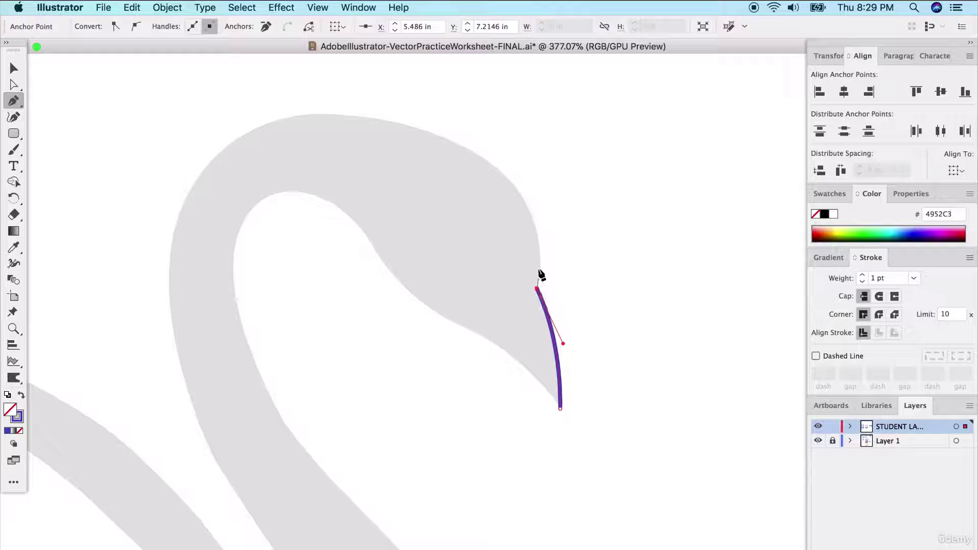
# Step: Continue the path with curved anchors over the swan's head and around the outer bend of its neck
pyautogui.moveTo(503, 175); pyautogui.dragTo(454, 137)
pyautogui.moveTo(368, 118); pyautogui.dragTo(314, 110)
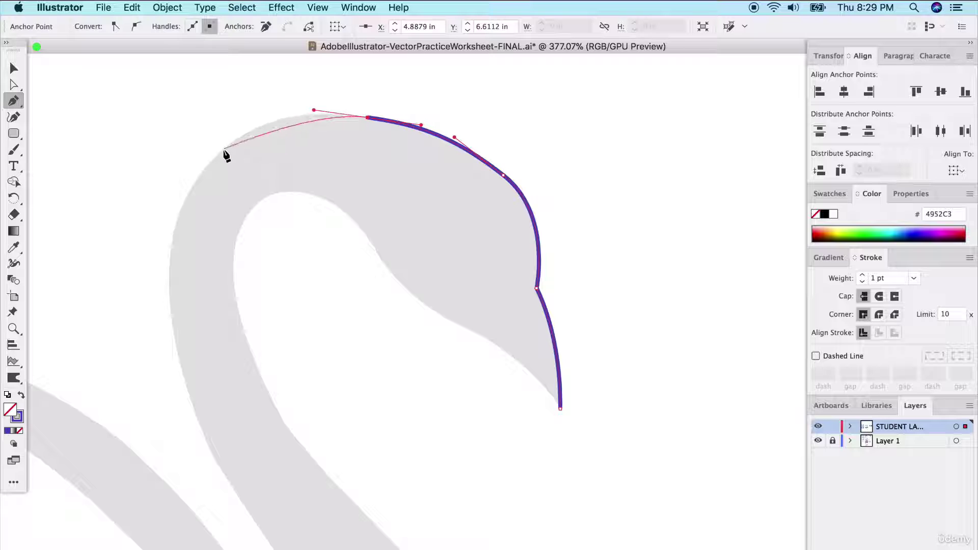
pyautogui.moveTo(223, 149); pyautogui.dragTo(178, 186)
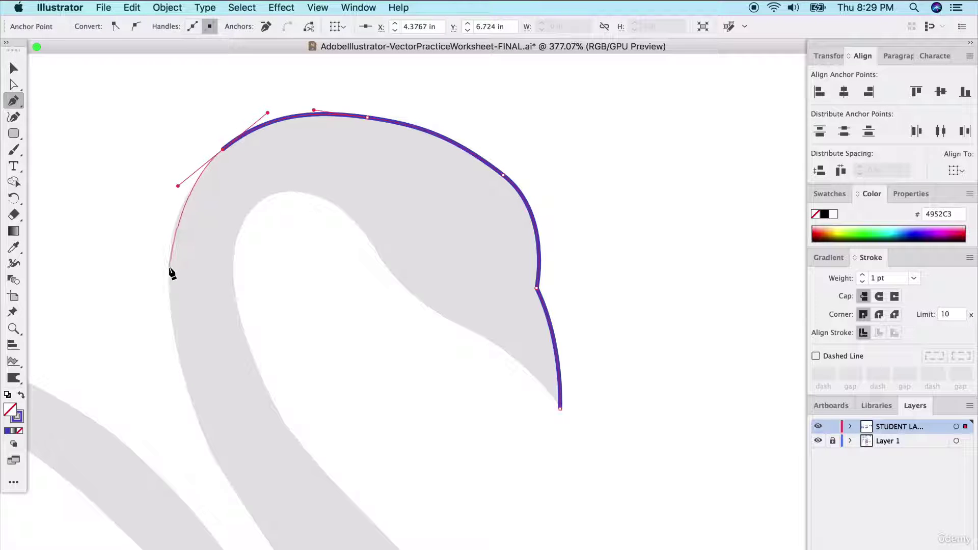
pyautogui.moveTo(169, 269); pyautogui.dragTo(168, 301)
# Step: Extend the traced path down the back of the swan's neck with curved segments
pyautogui.scroll(-2, 193, 352)
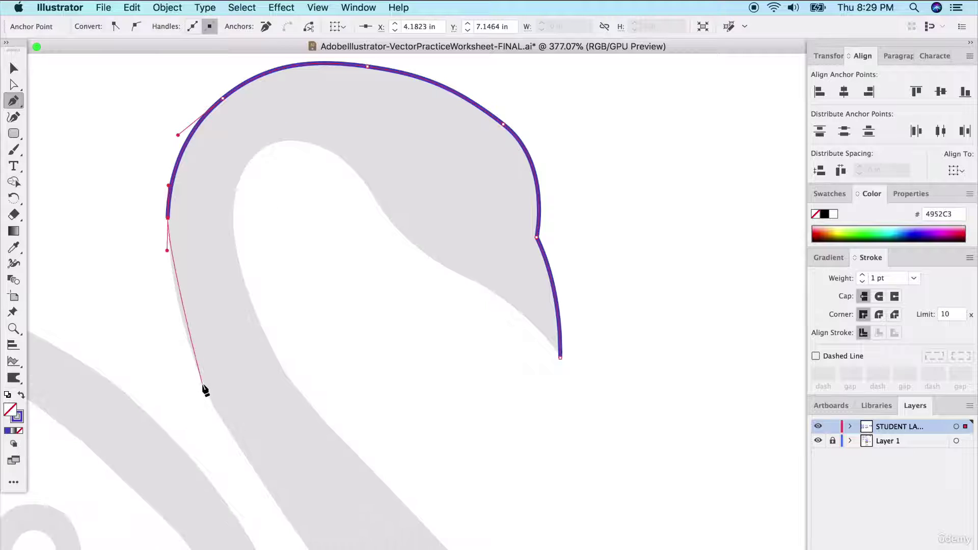
pyautogui.click(204, 383)
pyautogui.moveTo(204, 383); pyautogui.dragTo(228, 430)
pyautogui.scroll(-3, 264, 443)
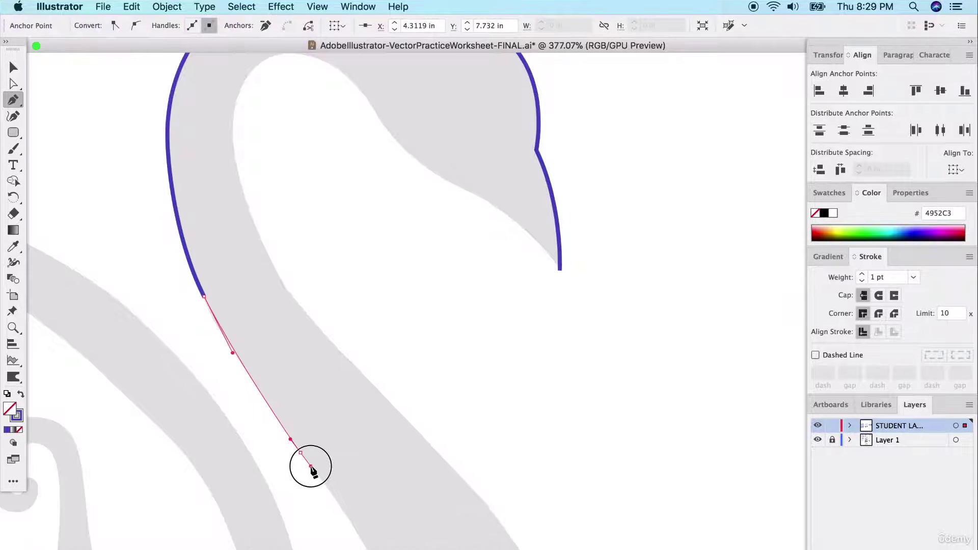
pyautogui.moveTo(300, 452); pyautogui.dragTo(321, 473)
# Step: Curve the path from the neck into the body's inner hollow and remove the outgoing handle at its last anchor
pyautogui.scroll(-4, 328, 468)
pyautogui.scroll(-1, 347, 446)
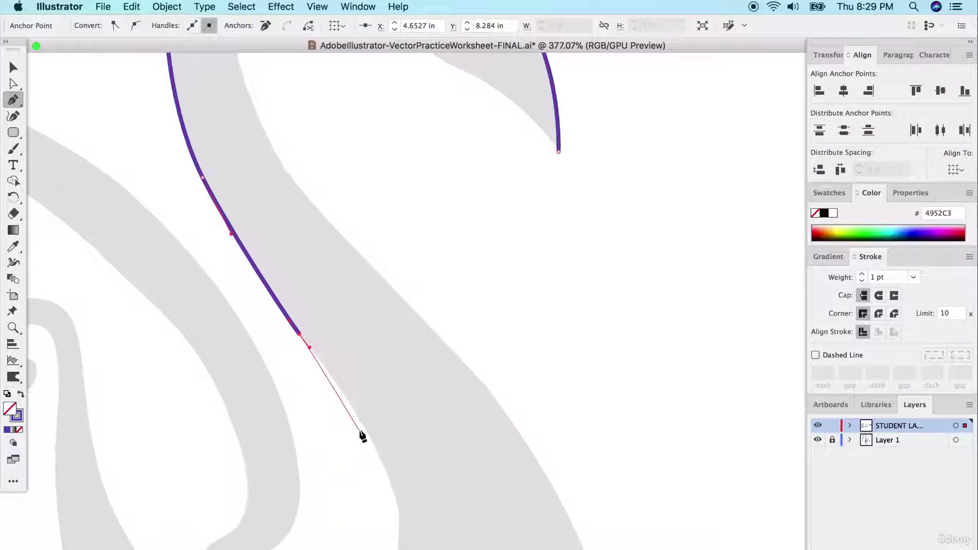
pyautogui.moveTo(361, 421)
pyautogui.mouseDown()
pyautogui.moveTo(380, 461)
pyautogui.moveTo(328, 524)
pyautogui.moveTo(328, 545)
pyautogui.mouseUp()
pyautogui.scroll(-5, 384, 473)
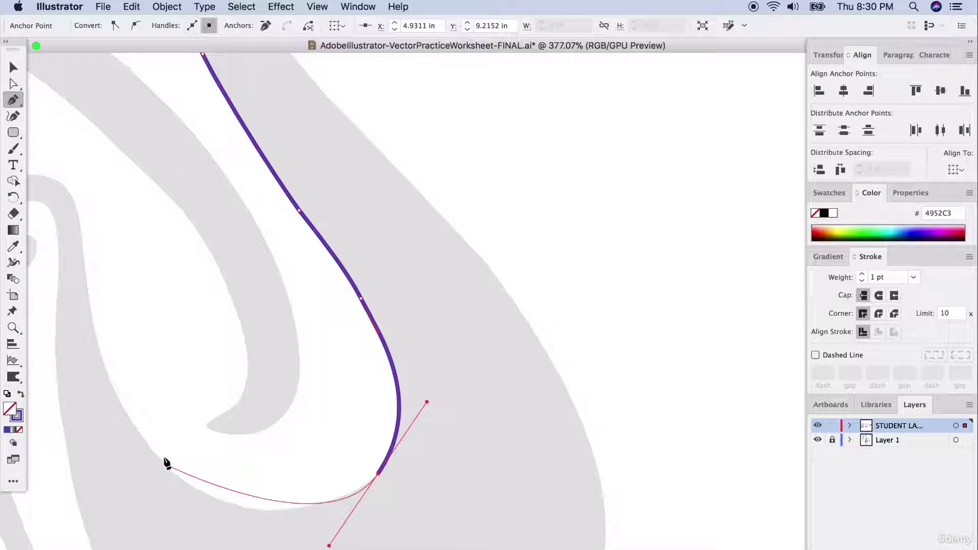
pyautogui.click(378, 475)
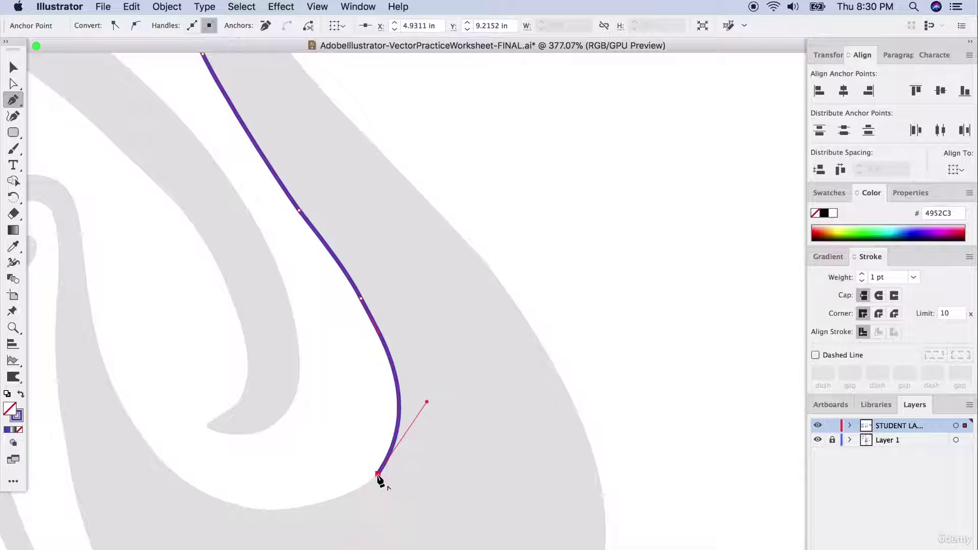
# Step: Trace along the base of the body's inner hollow and start up the tail's inner side
pyautogui.moveTo(278, 508); pyautogui.dragTo(224, 508)
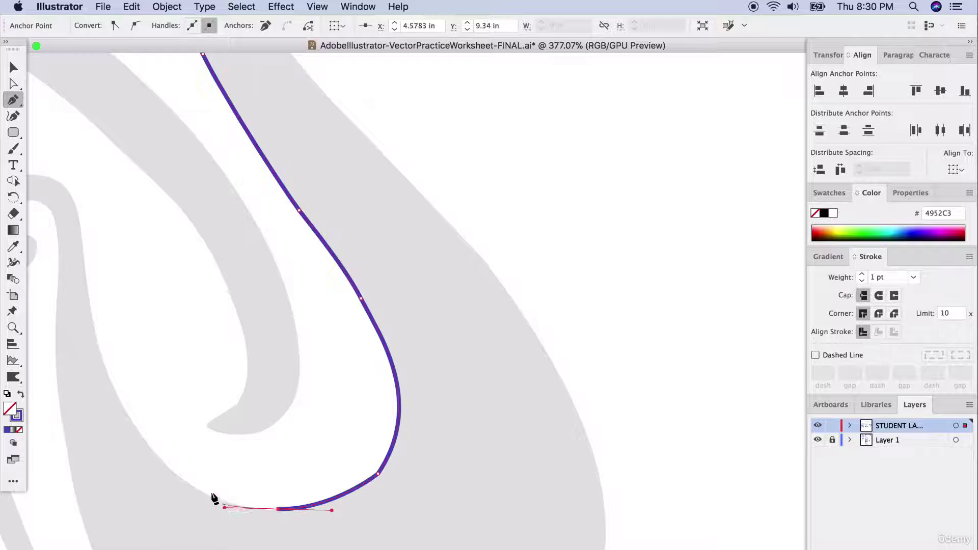
pyautogui.moveTo(169, 467); pyautogui.dragTo(148, 446)
pyautogui.moveTo(114, 390); pyautogui.dragTo(105, 365)
# Step: Trace the tail's inner side upward and curve the path onto the top of the curl
pyautogui.hscroll(-4, 104, 364)
pyautogui.scroll(1, 105, 365)
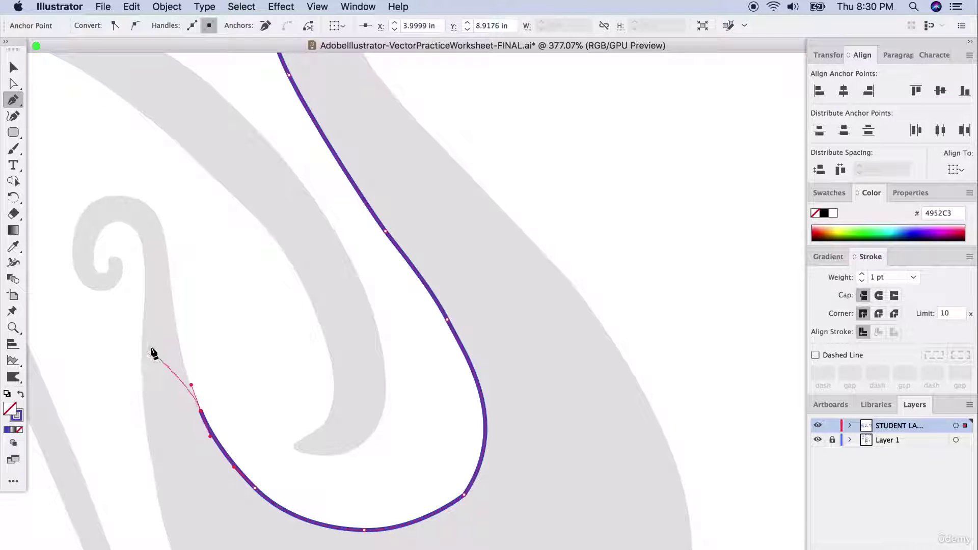
pyautogui.moveTo(176, 325); pyautogui.dragTo(171, 292)
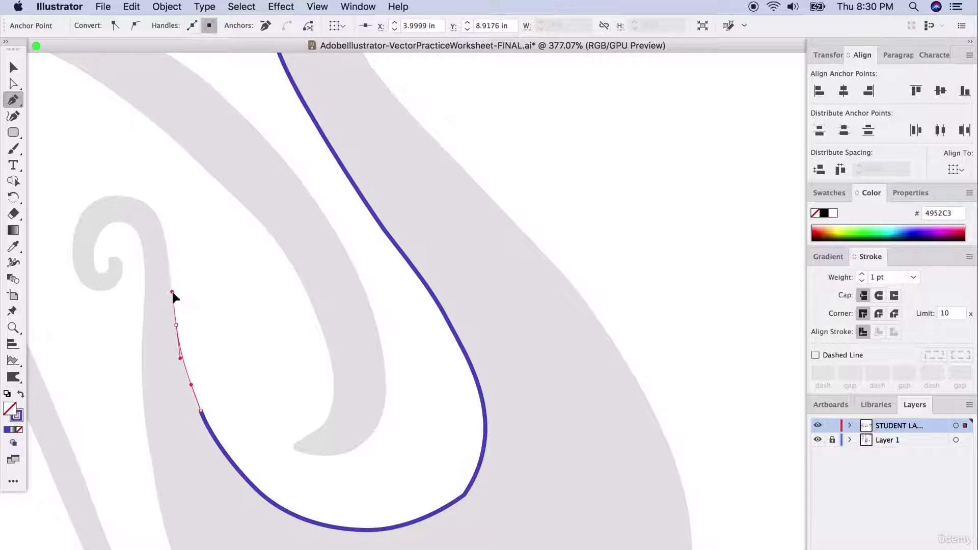
pyautogui.moveTo(172, 248); pyautogui.dragTo(174, 205)
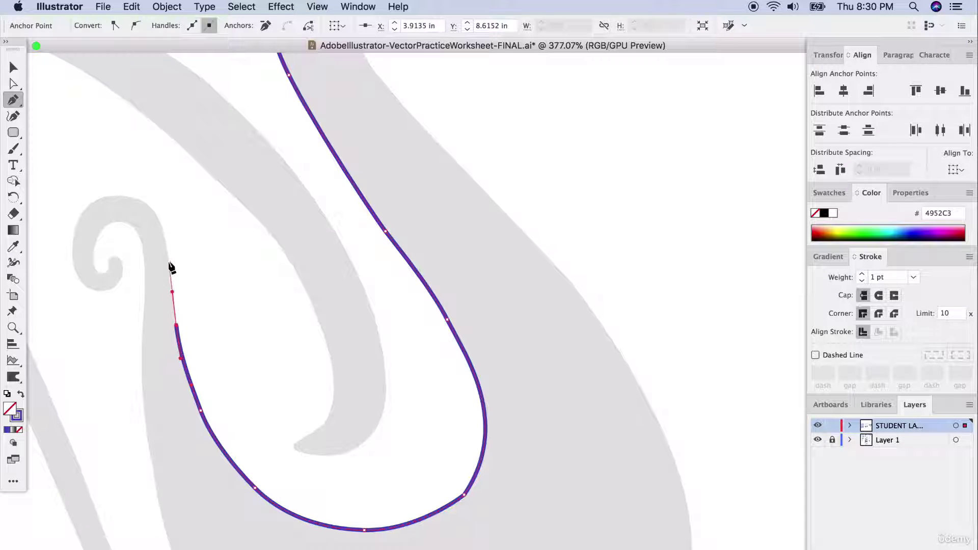
pyautogui.moveTo(169, 261); pyautogui.dragTo(118, 204)
pyautogui.hscroll(-2, 117, 203)
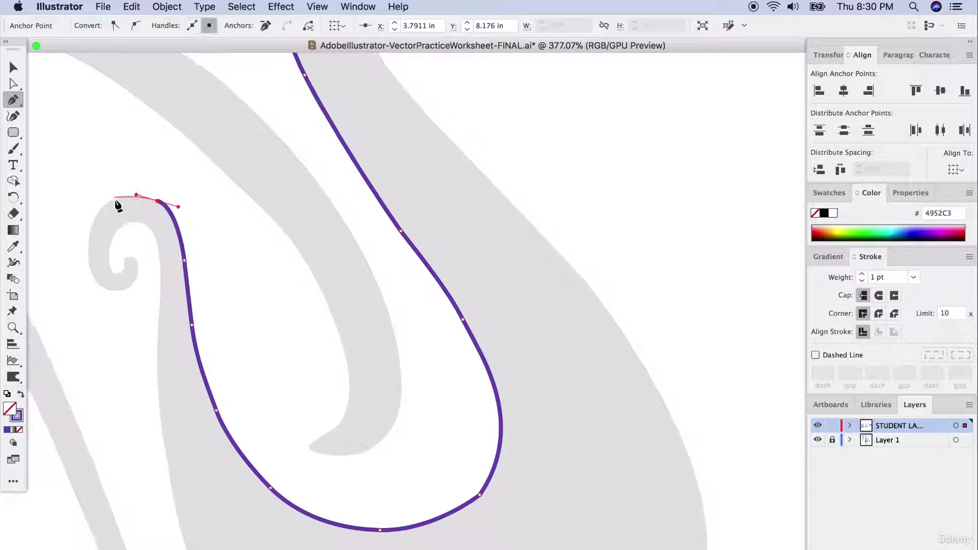
pyautogui.scroll(3, 127, 214)
pyautogui.hscroll(-2, 132, 269)
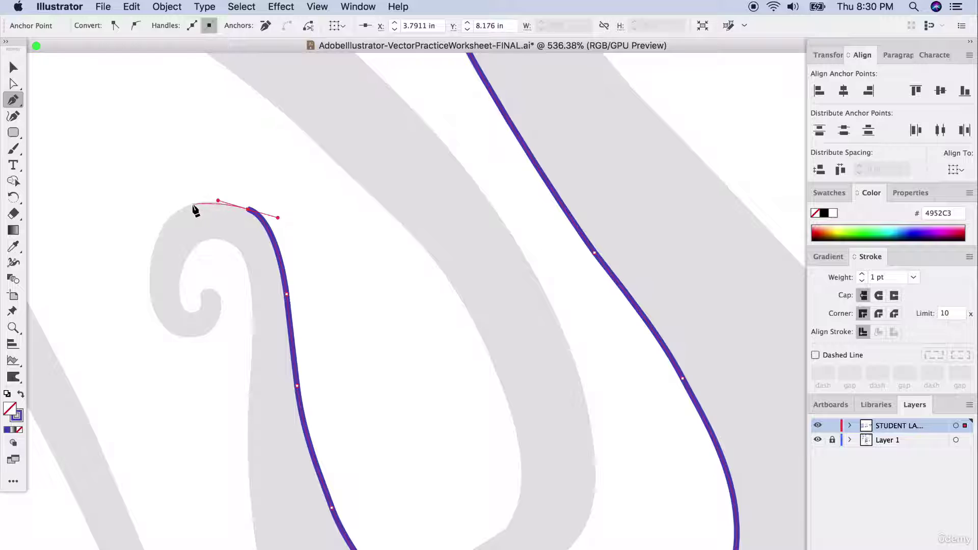
pyautogui.moveTo(188, 207); pyautogui.dragTo(165, 215)
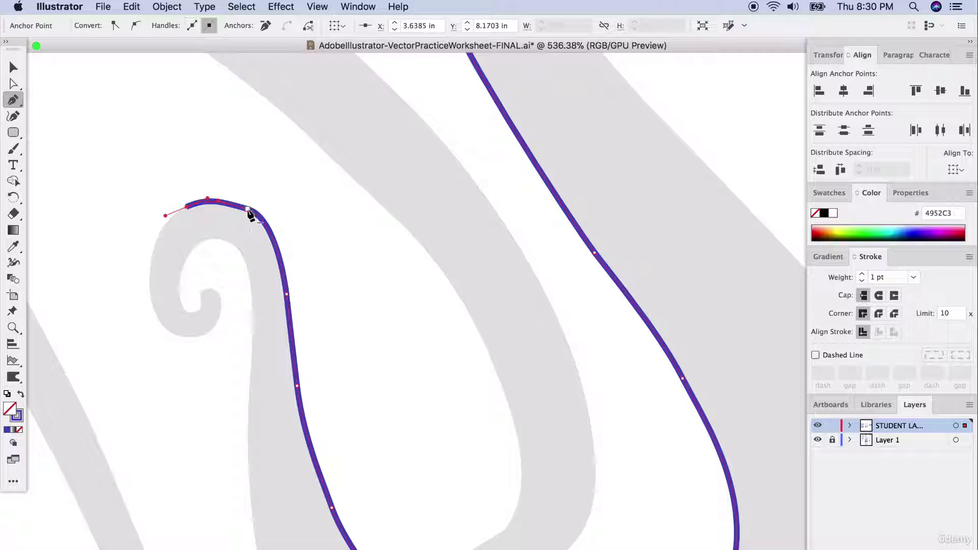
pyautogui.scroll(3, 248, 218)
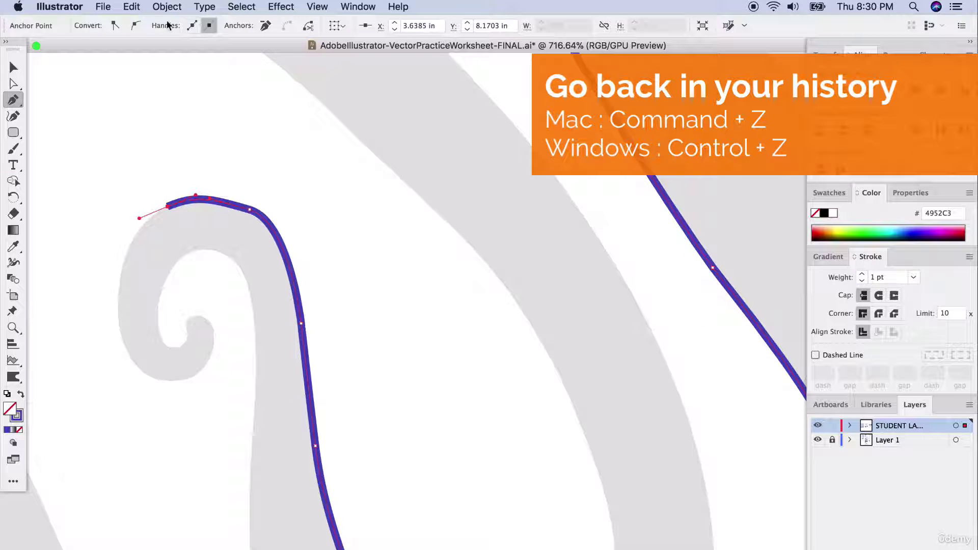
pyautogui.click(131, 7)
pyautogui.click(144, 20)
pyautogui.press('super+z')
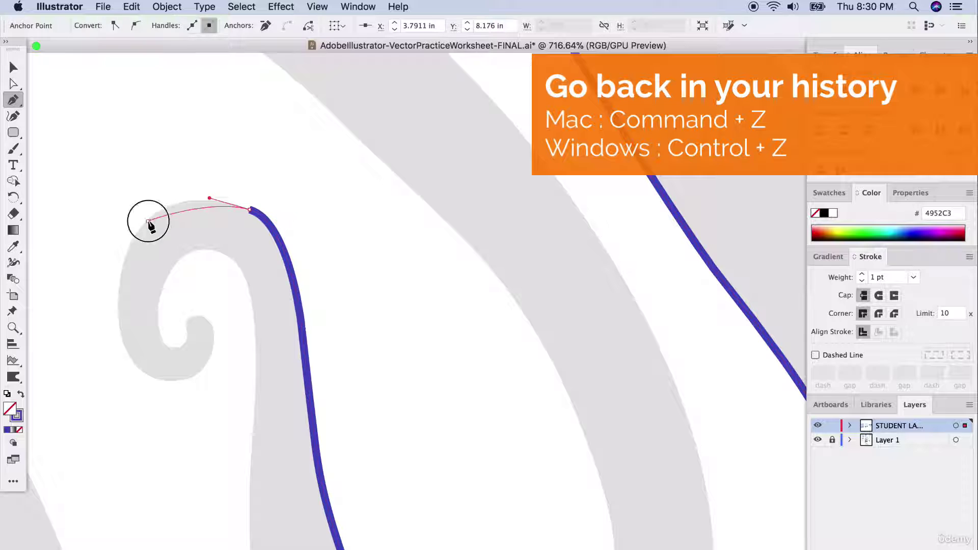
# Step: Trace around the outside of the tail curl and into its small spiral tip
pyautogui.moveTo(147, 221); pyautogui.dragTo(117, 250)
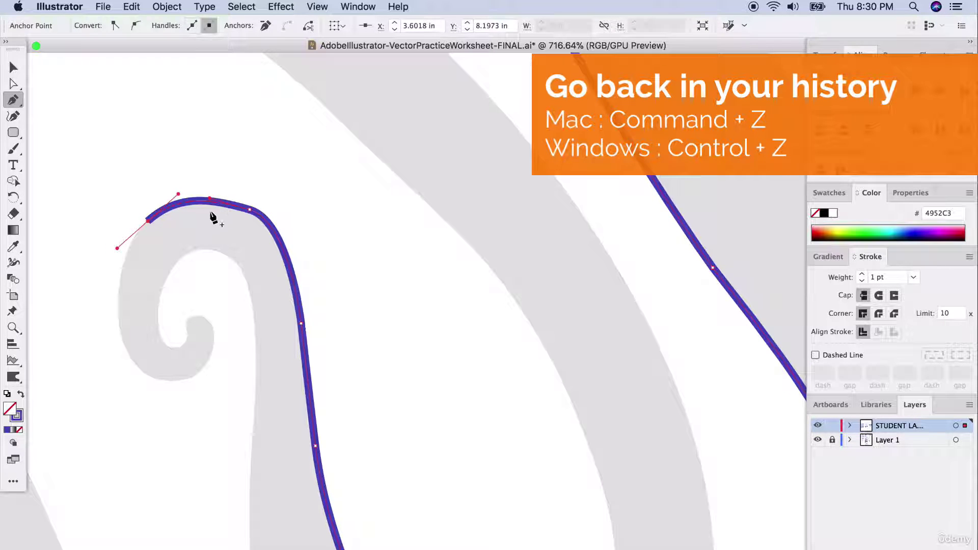
pyautogui.click(117, 300)
pyautogui.moveTo(154, 380)
pyautogui.mouseDown()
pyautogui.moveTo(190, 386)
pyautogui.moveTo(217, 331)
pyautogui.moveTo(192, 313)
pyautogui.moveTo(187, 337)
pyautogui.moveTo(165, 348)
pyautogui.mouseUp()
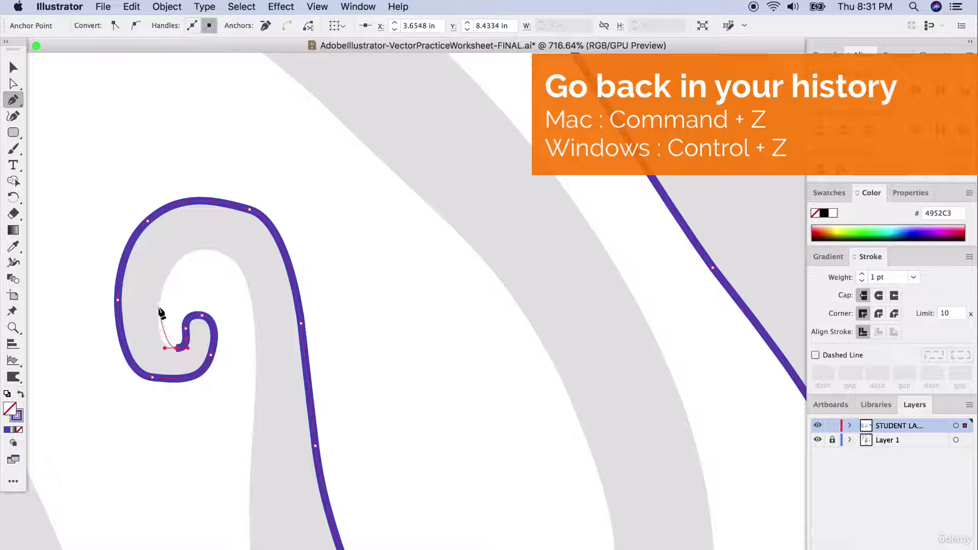
# Step: Trace the curl's inner edge out of the spiral and continue down the outer side of the tail
pyautogui.moveTo(157, 307); pyautogui.dragTo(163, 281)
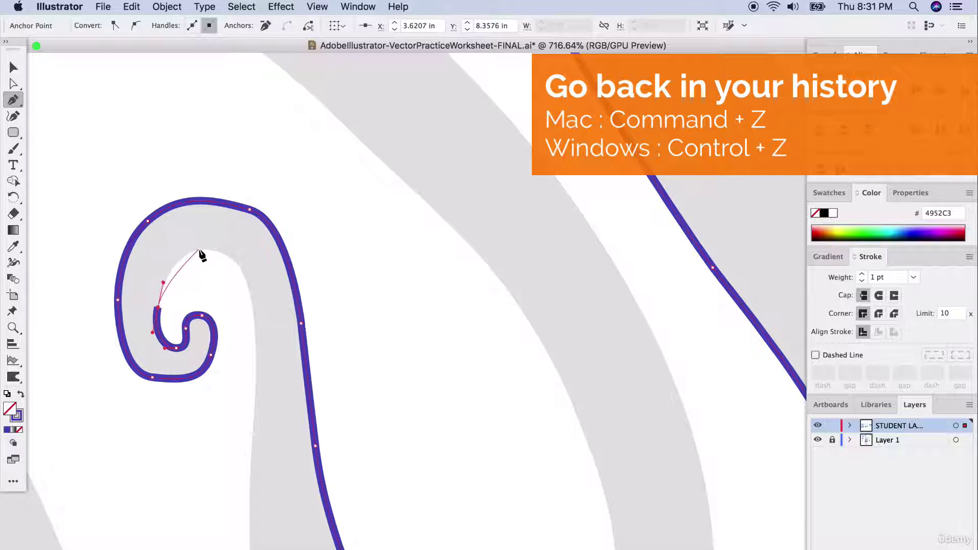
pyautogui.moveTo(198, 250); pyautogui.dragTo(224, 248)
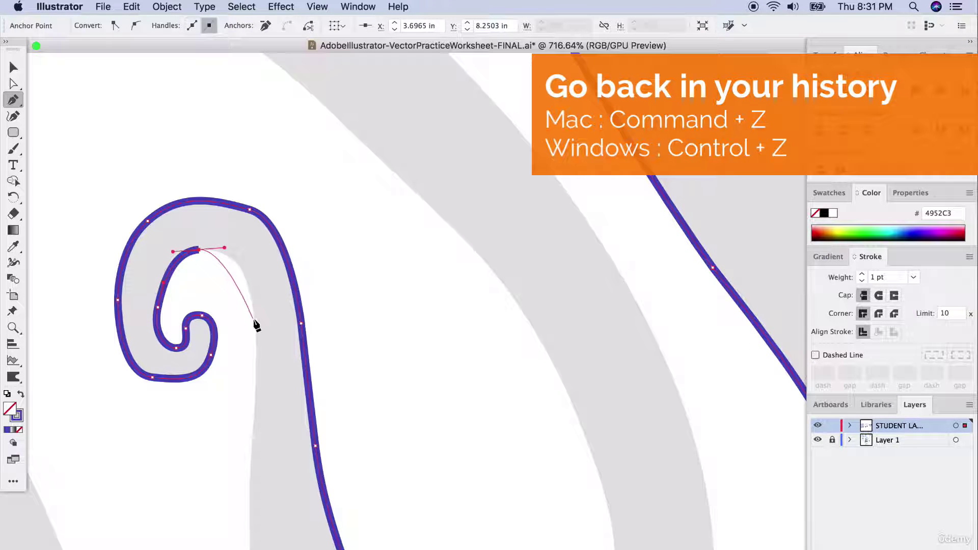
pyautogui.moveTo(253, 320); pyautogui.dragTo(256, 385)
pyautogui.scroll(-3, 262, 386)
pyautogui.scroll(-5, 259, 386)
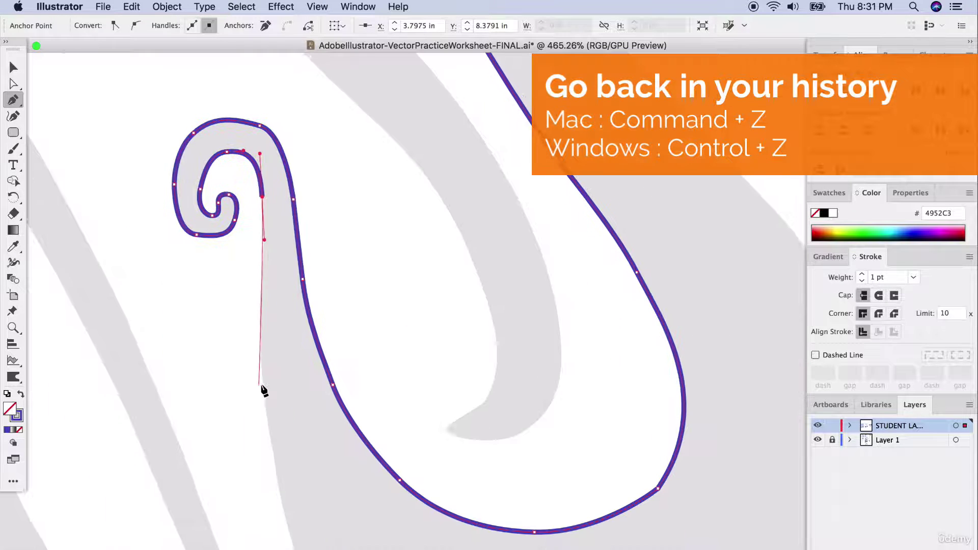
pyautogui.moveTo(263, 364)
pyautogui.mouseDown()
pyautogui.moveTo(271, 423)
pyautogui.moveTo(306, 452)
pyautogui.moveTo(315, 495)
pyautogui.mouseUp()
pyautogui.scroll(-5, 270, 425)
pyautogui.scroll(3, 240, 258)
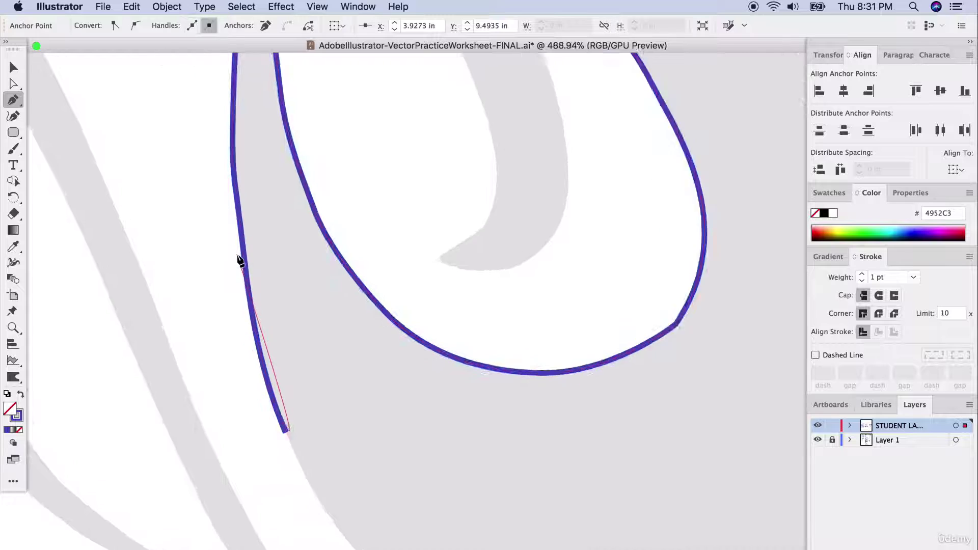
pyautogui.scroll(1, 228, 245)
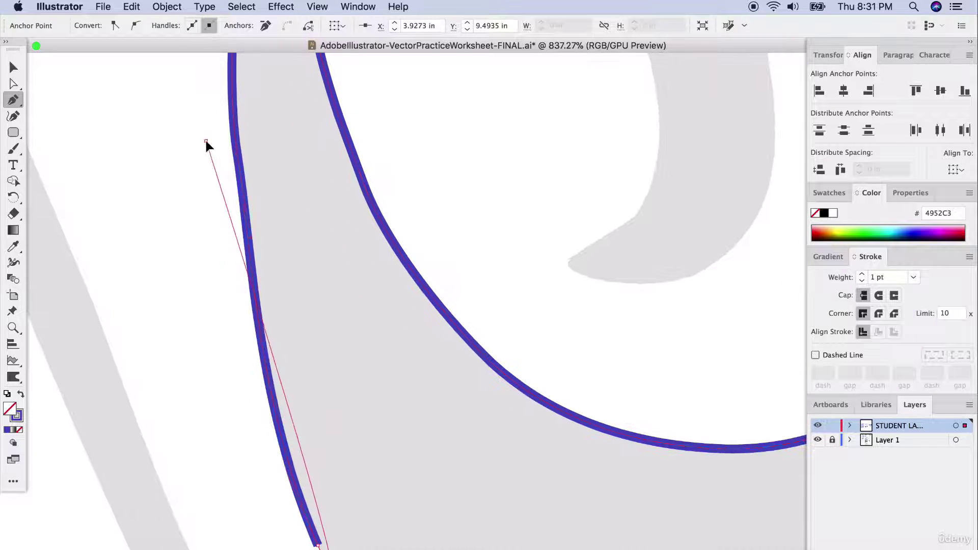
pyautogui.click(206, 141)
pyautogui.press('super+z')
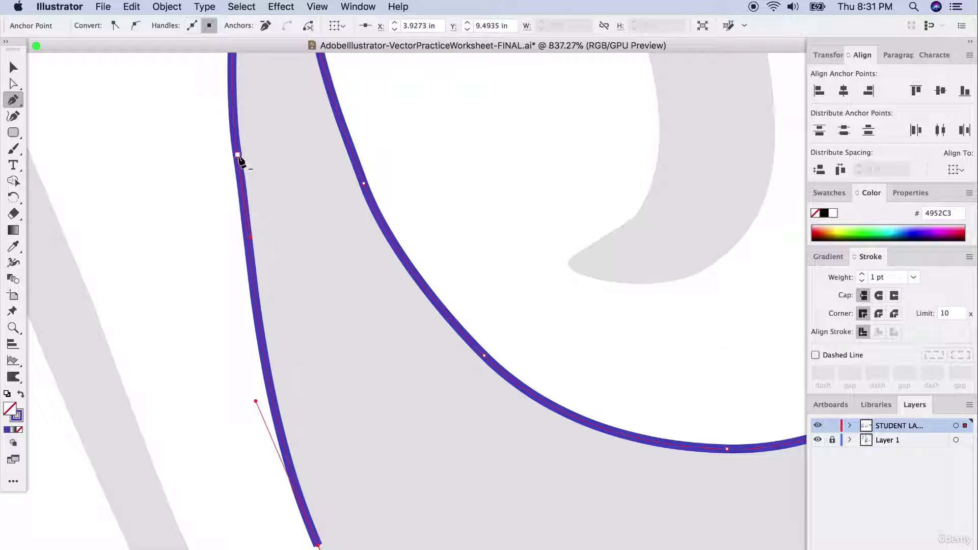
pyautogui.press('super+z')
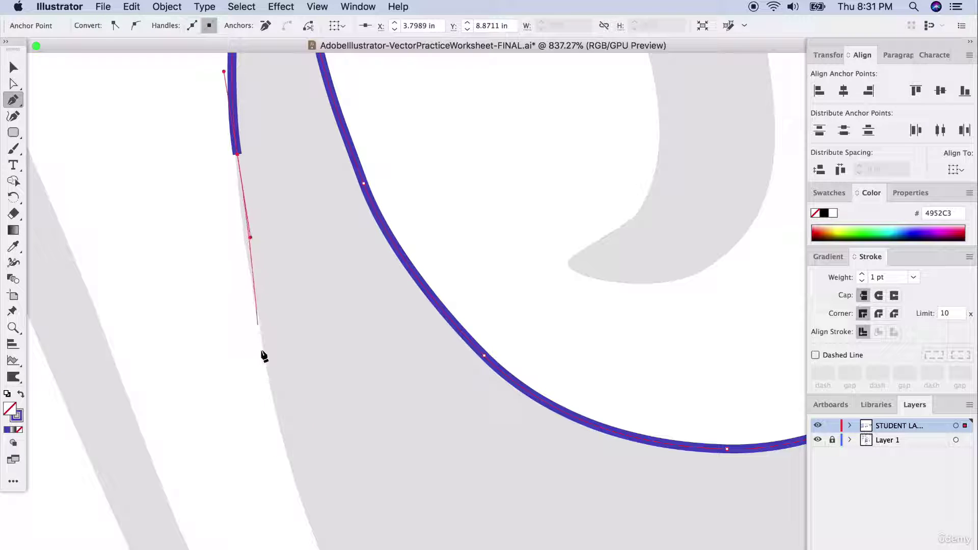
# Step: Trace from the tail's outer side down the swan's rear and around the underside of its body
pyautogui.scroll(-1, 265, 308)
pyautogui.scroll(-6, 265, 309)
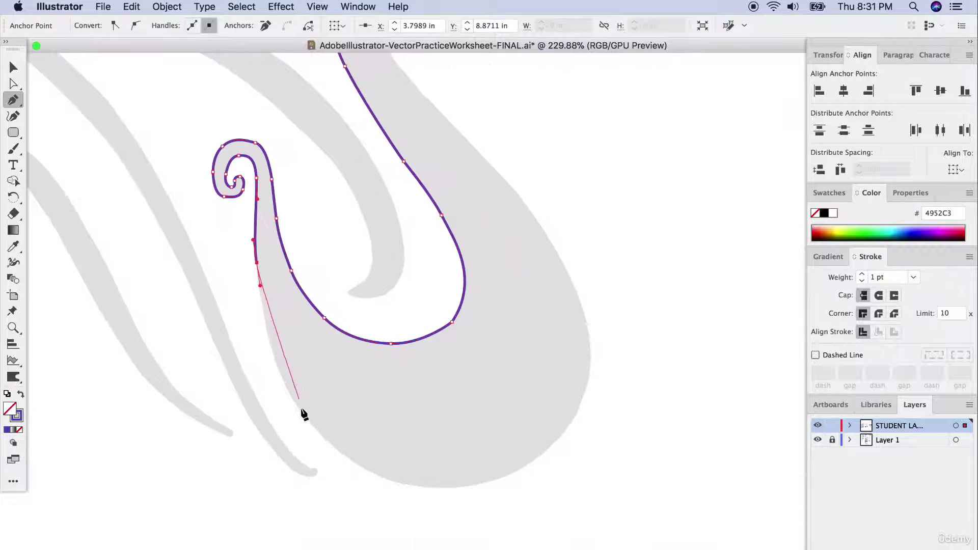
pyautogui.moveTo(298, 406); pyautogui.dragTo(334, 453)
pyautogui.moveTo(412, 486); pyautogui.dragTo(456, 492)
pyautogui.moveTo(545, 451); pyautogui.dragTo(579, 419)
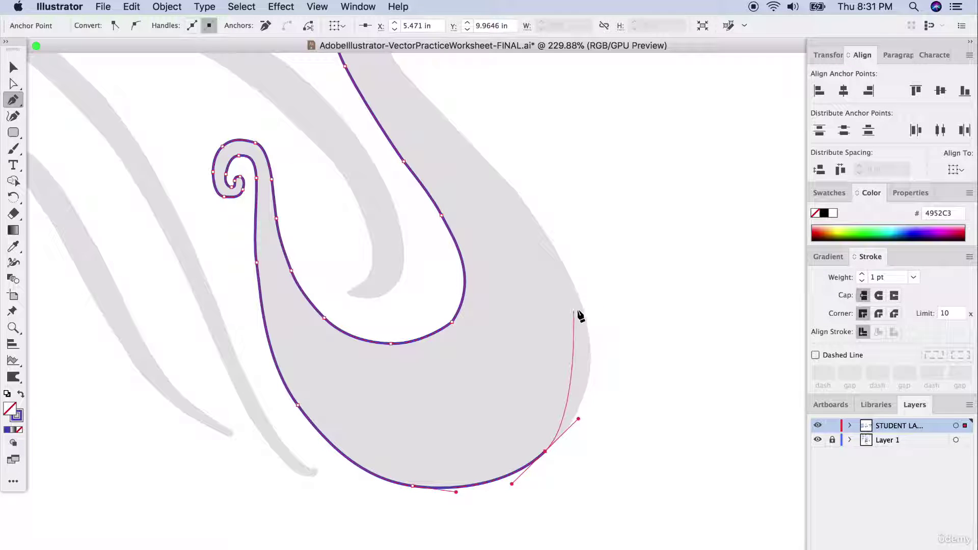
# Step: Trace from the underside of the swan's body up the chest to the front base of the neck
pyautogui.moveTo(587, 324); pyautogui.dragTo(575, 276)
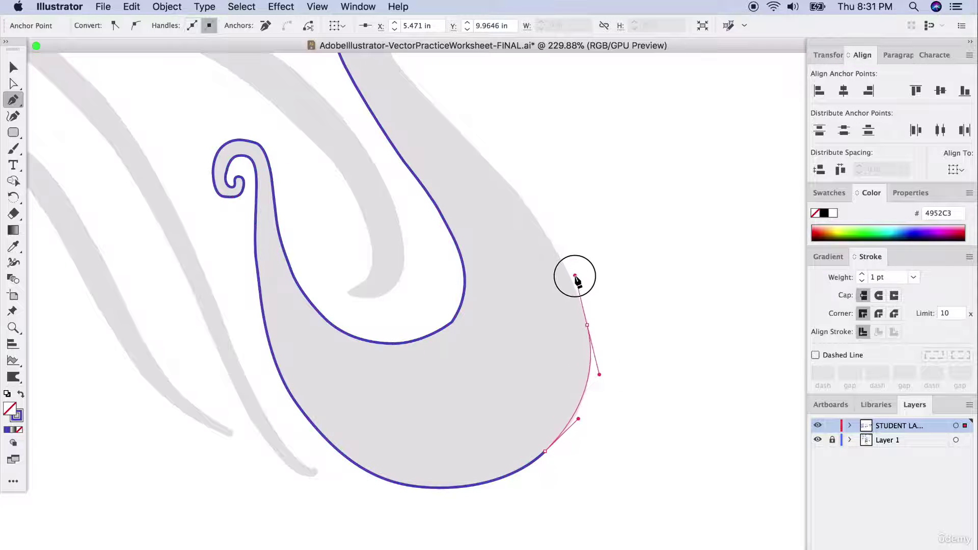
pyautogui.moveTo(522, 201); pyautogui.dragTo(500, 173)
pyautogui.scroll(5, 454, 264)
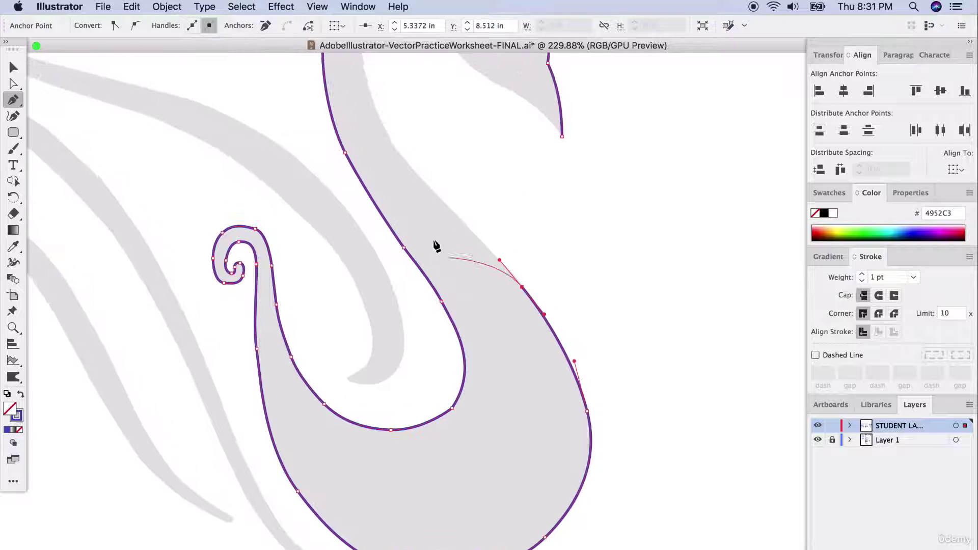
pyautogui.scroll(3, 436, 246)
pyautogui.moveTo(407, 209); pyautogui.dragTo(399, 200)
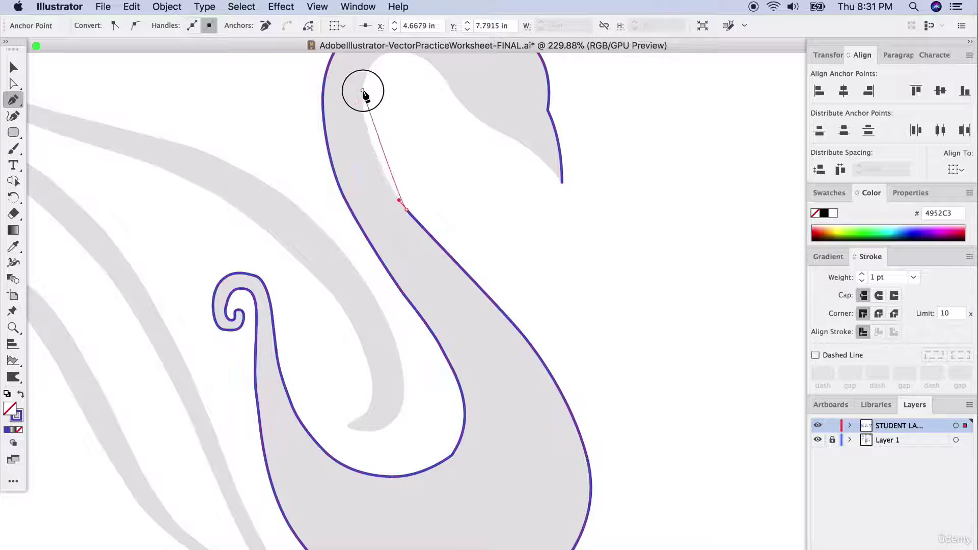
# Step: Trace the neck's inner curve and the underside of the head, and close the path at the beak tip
pyautogui.scroll(8, 369, 71)
pyautogui.moveTo(362, 224); pyautogui.dragTo(366, 170)
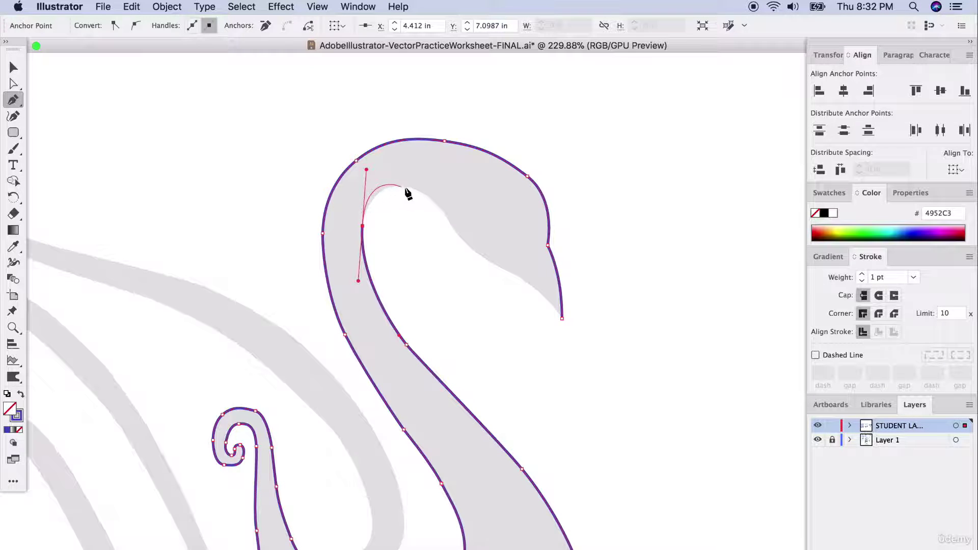
pyautogui.moveTo(418, 191); pyautogui.dragTo(528, 283)
pyautogui.click(562, 318)
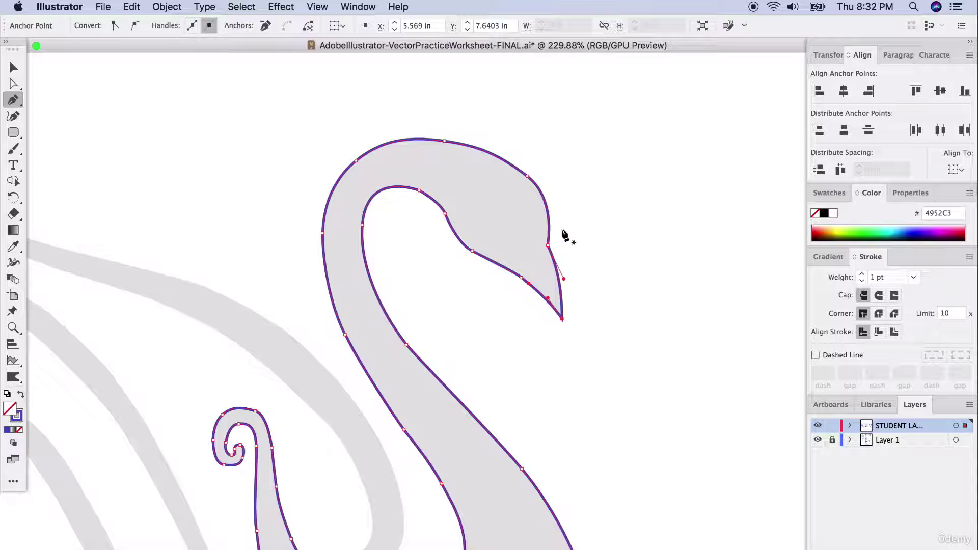
# Step: Reduce the swan outline's stroke weight to 0.25 pt
pyautogui.scroll(5, 485, 248)
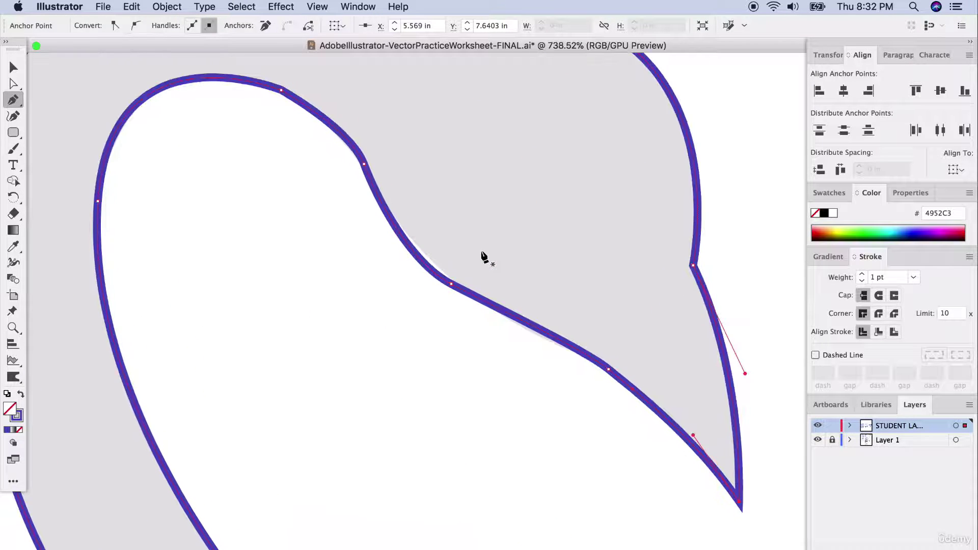
pyautogui.click(862, 281)
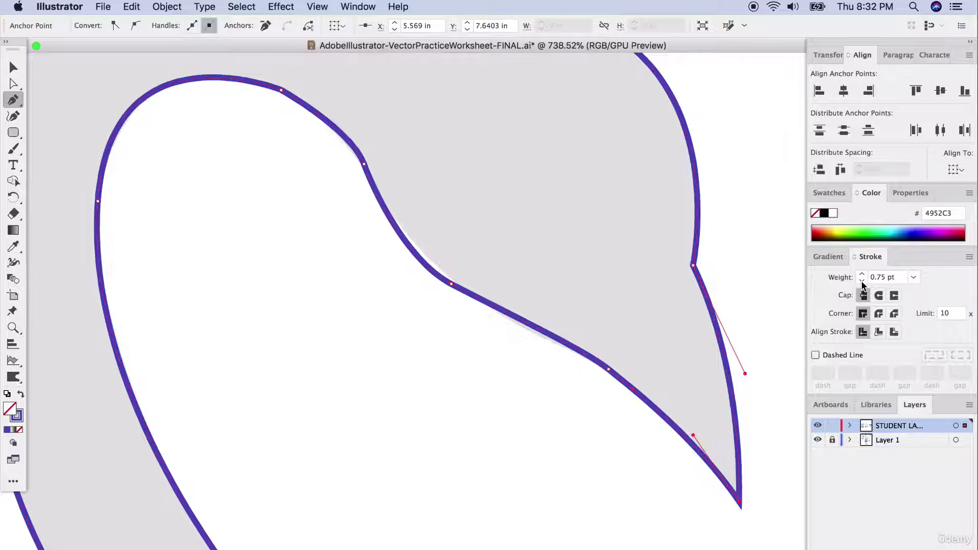
pyautogui.click(861, 282)
pyautogui.click(861, 282)
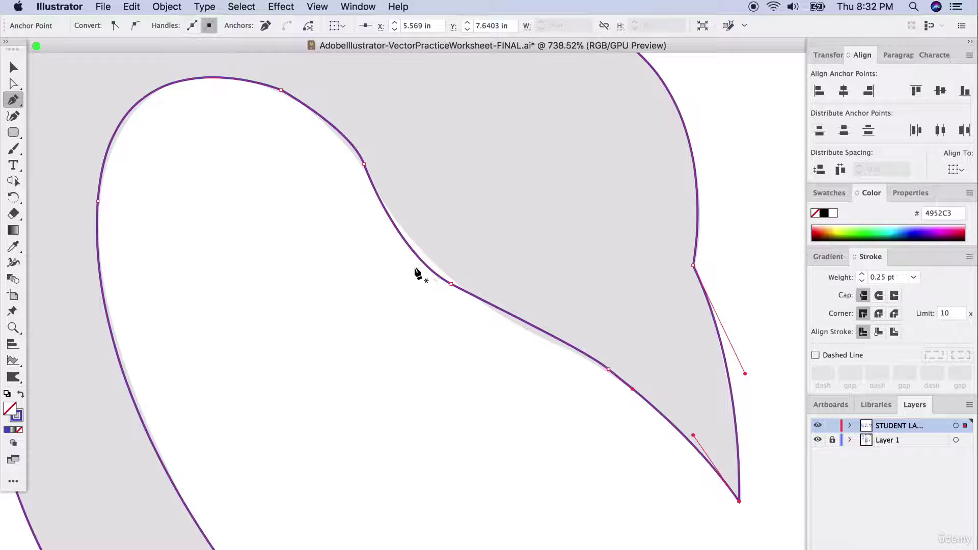
# Step: Move the two anchor points along the underside of the head and beak onto the template's edge
pyautogui.click(14, 83)
pyautogui.moveTo(452, 284); pyautogui.dragTo(458, 282)
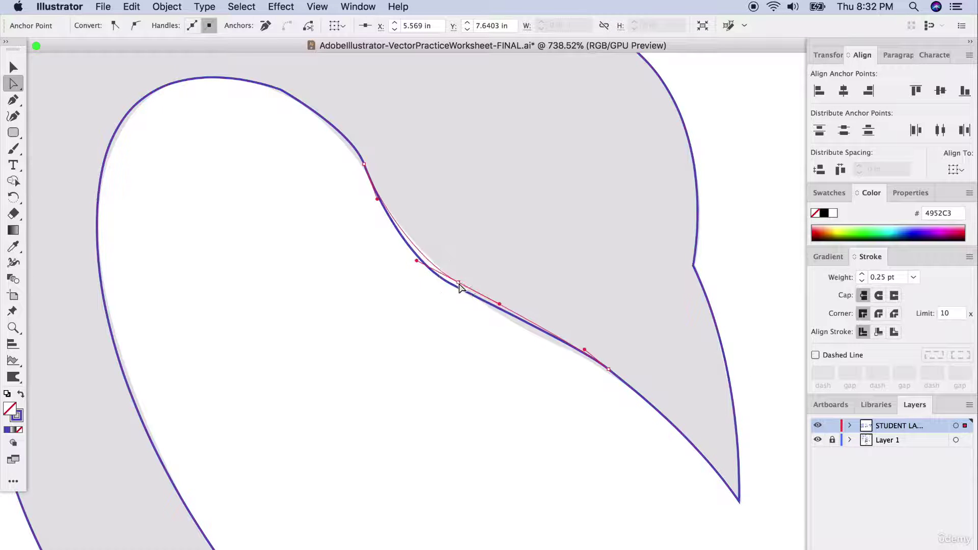
pyautogui.click(581, 350)
pyautogui.moveTo(607, 367); pyautogui.dragTo(603, 370)
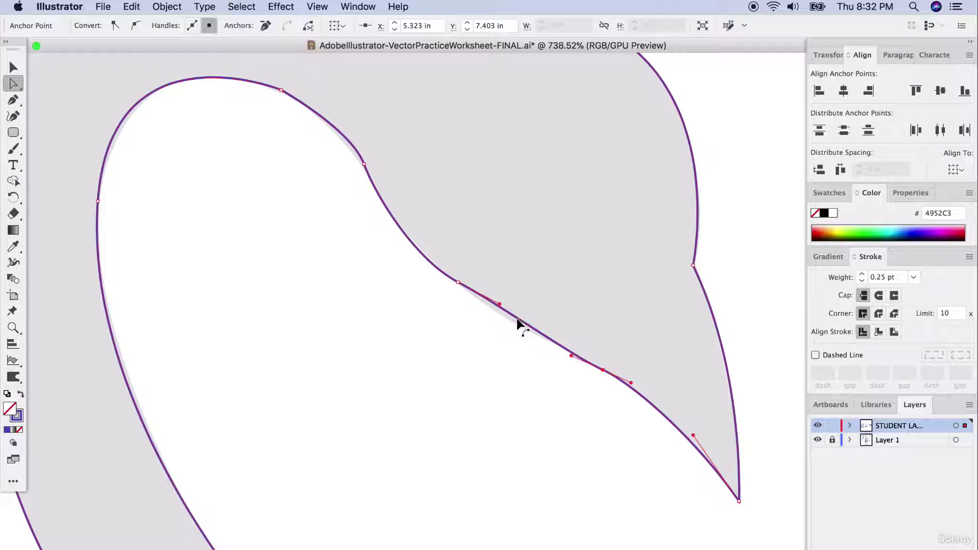
# Step: Add an anchor point midway along the lower beak segment and fit it and the neighbouring curve to the template
pyautogui.scroll(4, 521, 320)
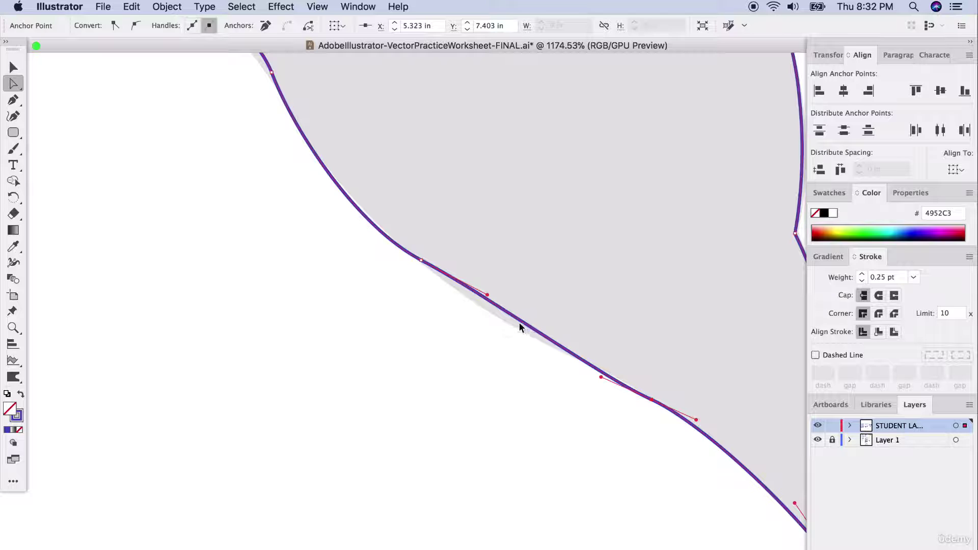
pyautogui.press('p')
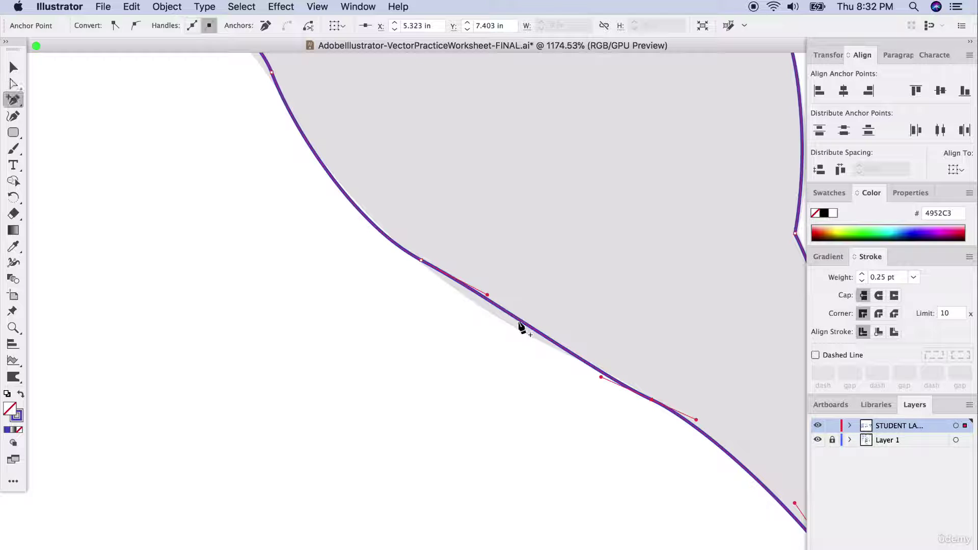
pyautogui.click(519, 321)
pyautogui.press('a')
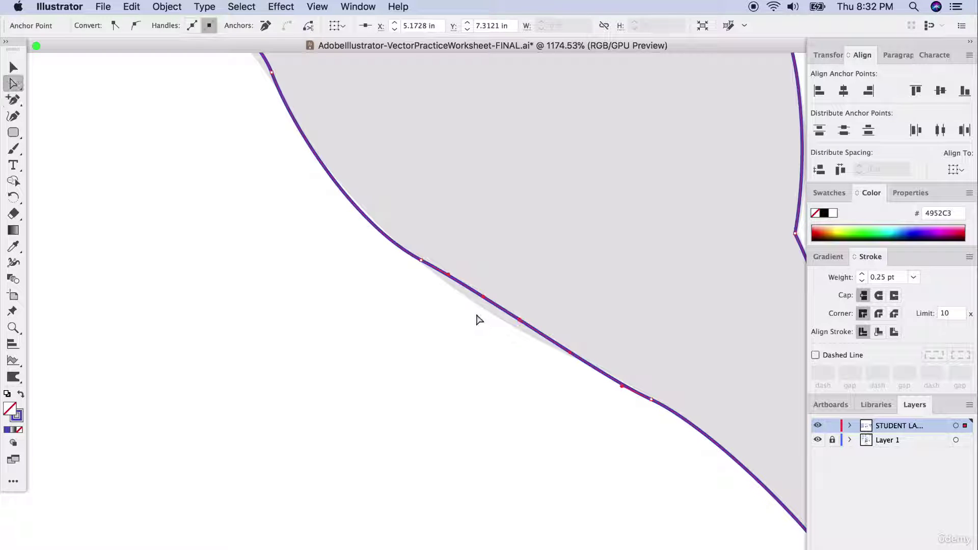
pyautogui.moveTo(521, 319); pyautogui.dragTo(510, 326)
pyautogui.moveTo(558, 356); pyautogui.dragTo(574, 358)
pyautogui.moveTo(443, 275); pyautogui.dragTo(444, 278)
pyautogui.click(422, 262)
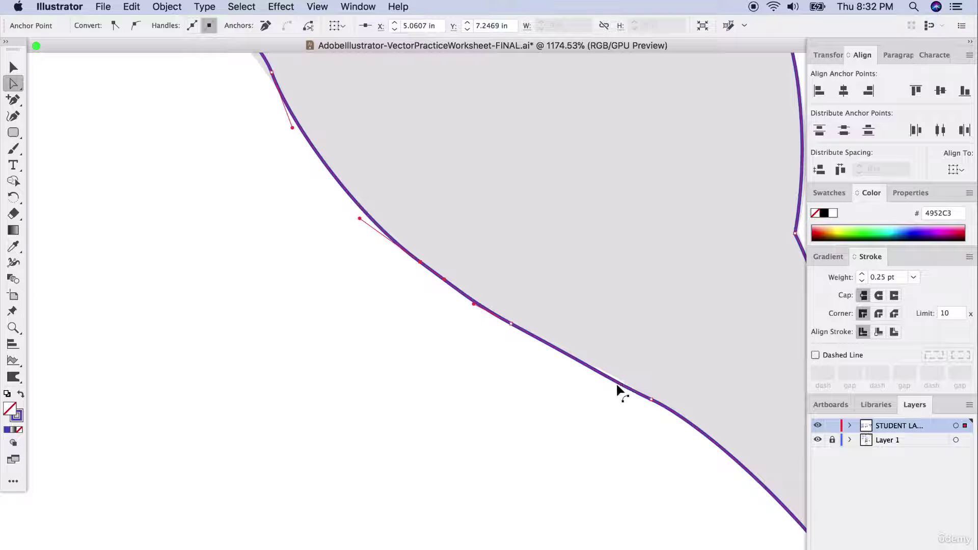
# Step: Reshape the throat curve under the head by adjusting its anchor point and handle to the template edge
pyautogui.scroll(5, 353, 235)
pyautogui.hscroll(-3, 354, 235)
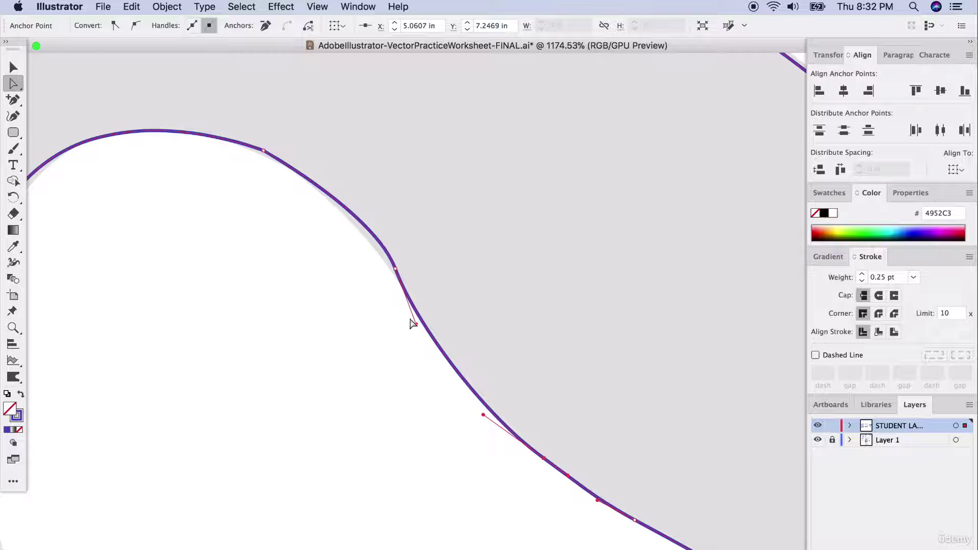
pyautogui.moveTo(415, 326); pyautogui.dragTo(436, 334)
pyautogui.click(392, 267)
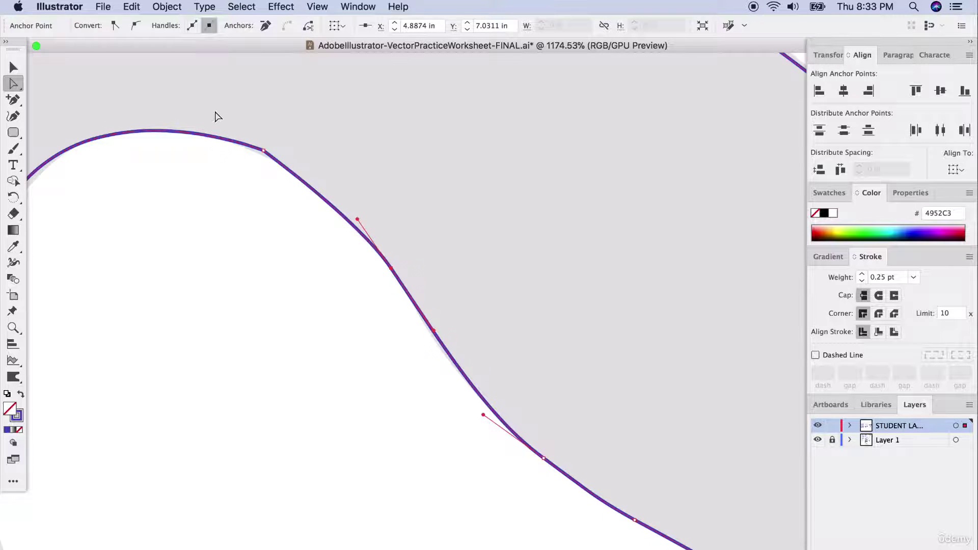
# Step: Round the sharp corner on the inner arch where neck meets head, and nudge its anchor toward the template edge
pyautogui.scroll(4, 216, 113)
pyautogui.scroll(7, 253, 212)
pyautogui.click(266, 226)
pyautogui.scroll(3, 267, 228)
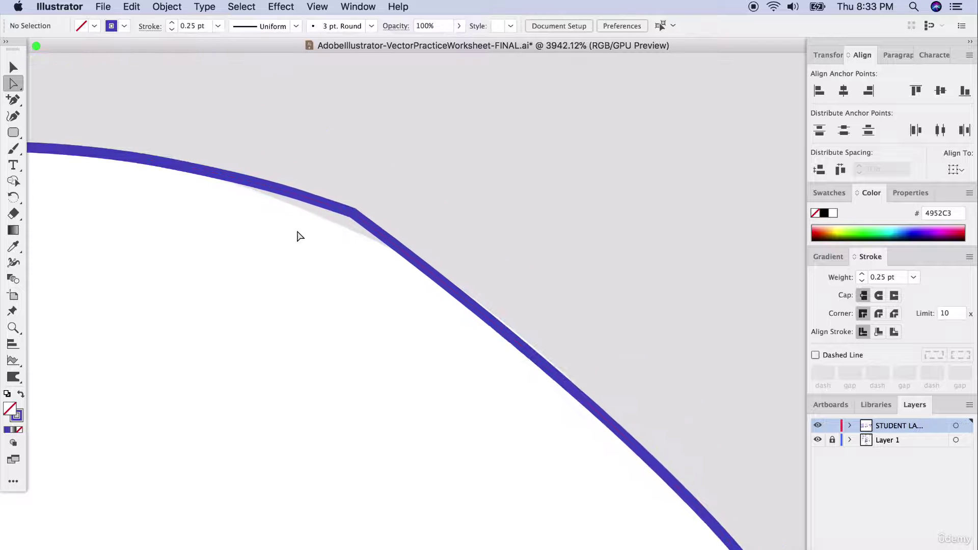
pyautogui.click(354, 214)
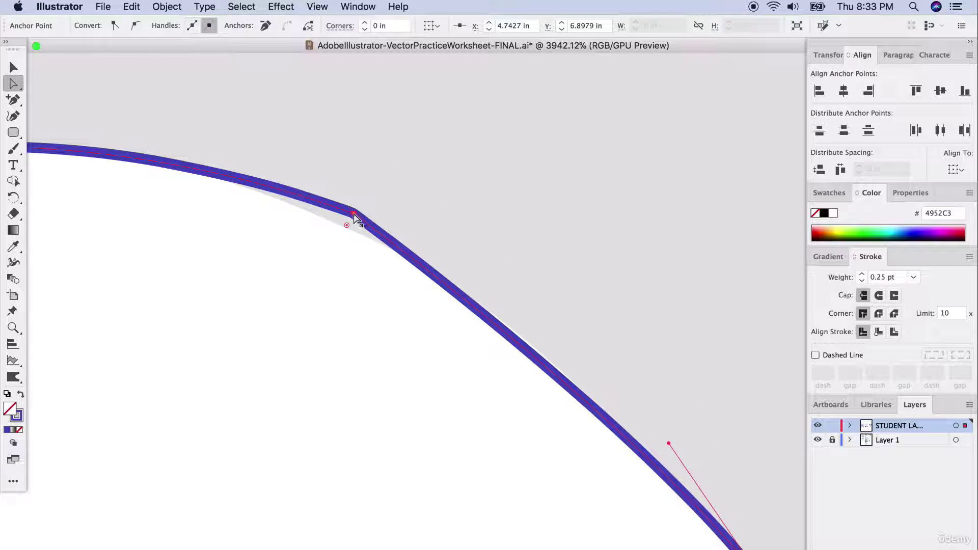
pyautogui.moveTo(347, 225); pyautogui.dragTo(376, 237)
pyautogui.click(370, 259)
pyautogui.click(348, 215)
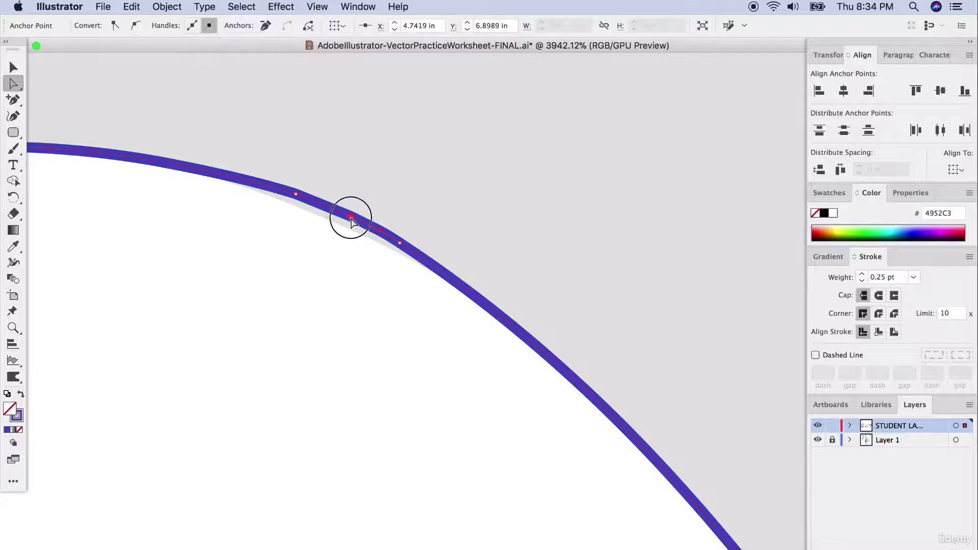
pyautogui.click(356, 261)
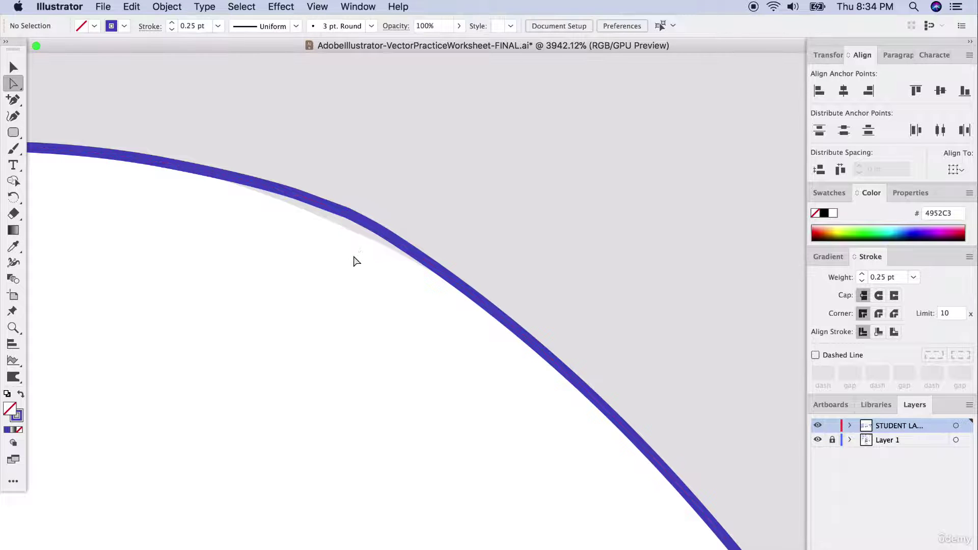
pyautogui.click(354, 220)
pyautogui.scroll(5, 352, 223)
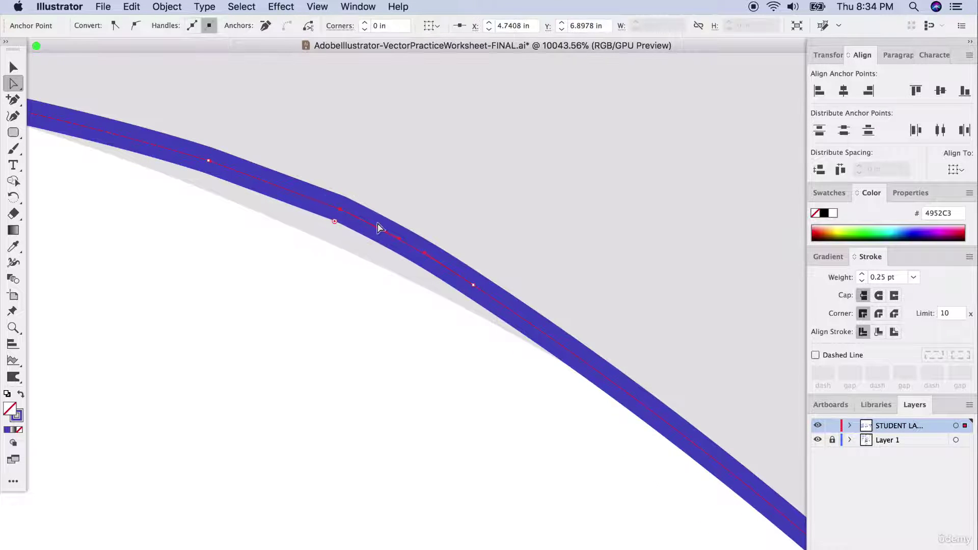
# Step: Try to fit the neck's inner curve by shifting its anchor's upper direction handle, and undo the change
pyautogui.scroll(-10, 378, 227)
pyautogui.click(220, 270)
pyautogui.click(186, 399)
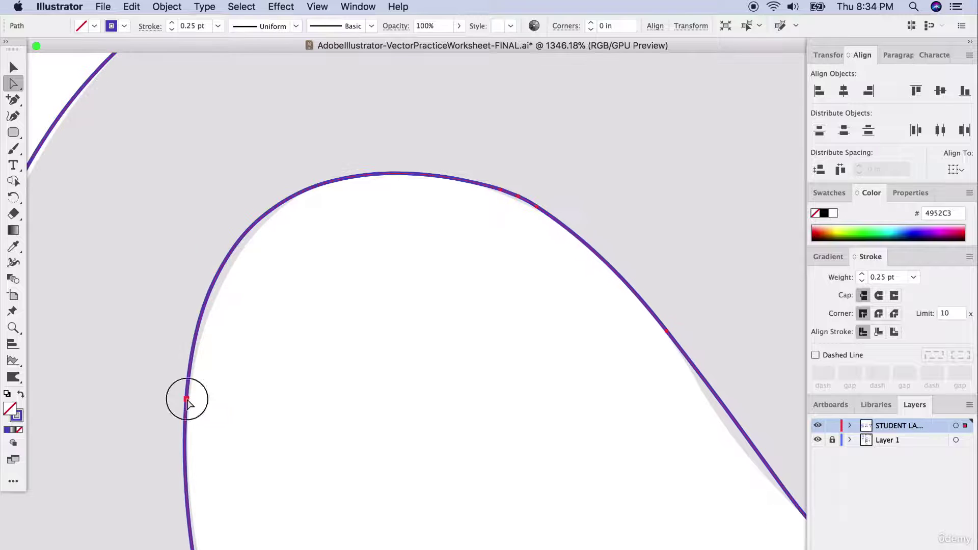
pyautogui.moveTo(206, 124); pyautogui.dragTo(226, 130)
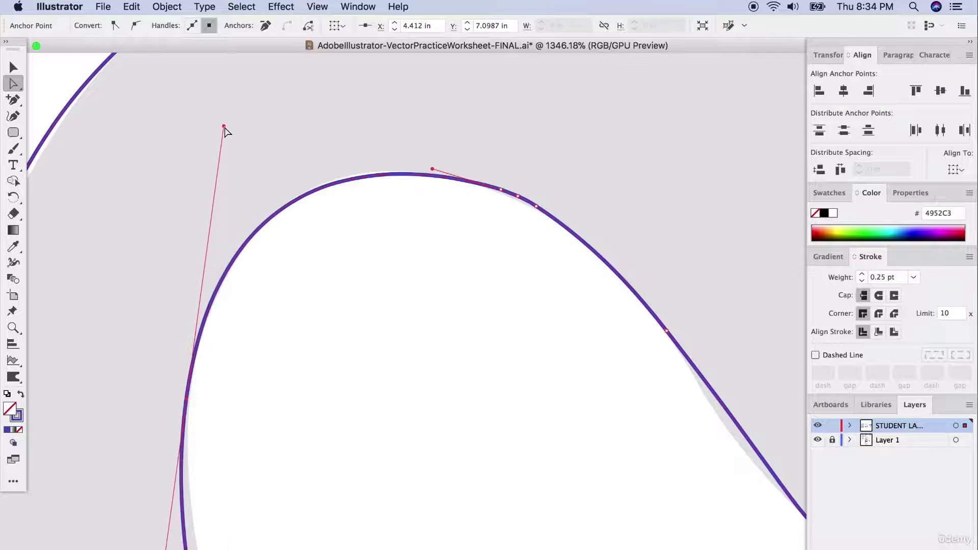
pyautogui.scroll(-5, 212, 487)
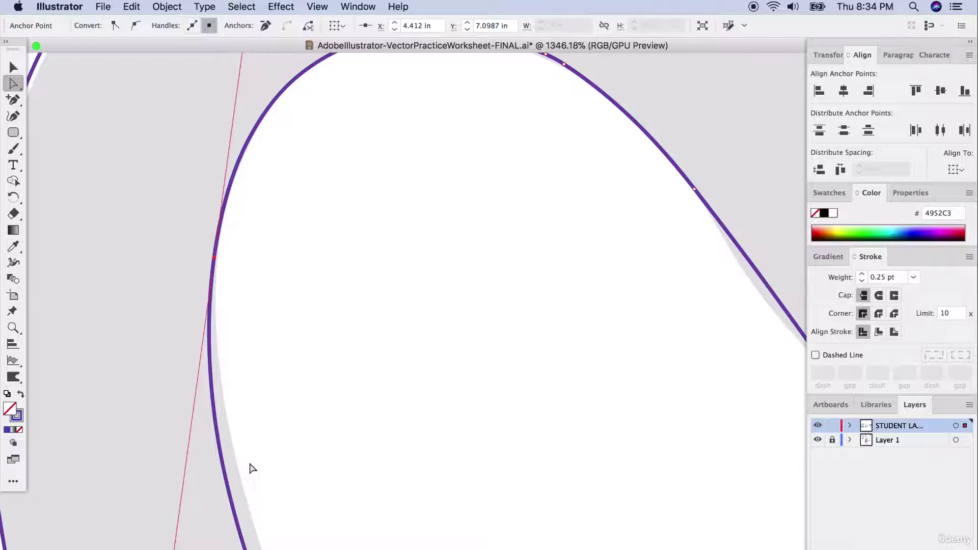
pyautogui.press('super+z')
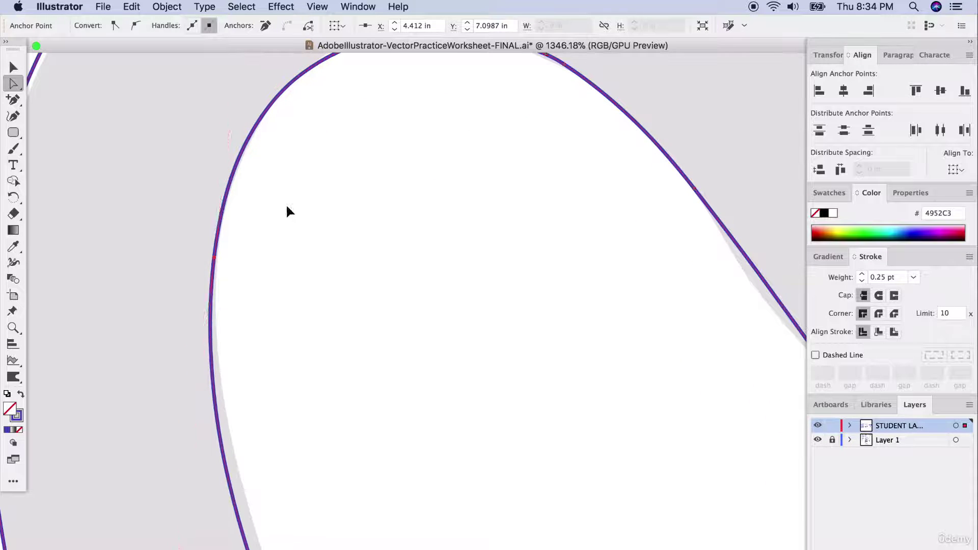
pyautogui.press('super+z')
pyautogui.press('super+z')
# Step: Add an anchor point on the neck's inner arch, move it onto the template edge and reshape the arch's top
pyautogui.scroll(3, 286, 212)
pyautogui.scroll(3, 286, 213)
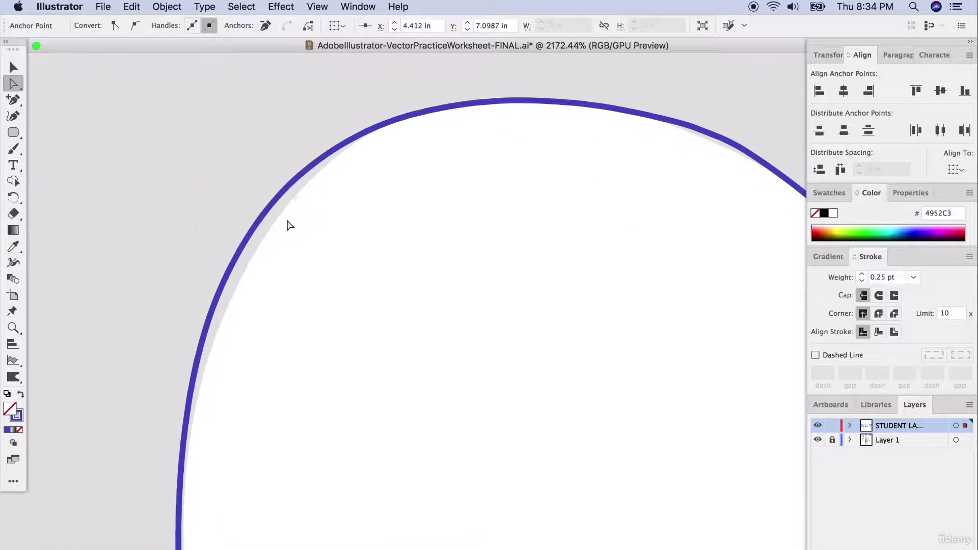
pyautogui.click(14, 100)
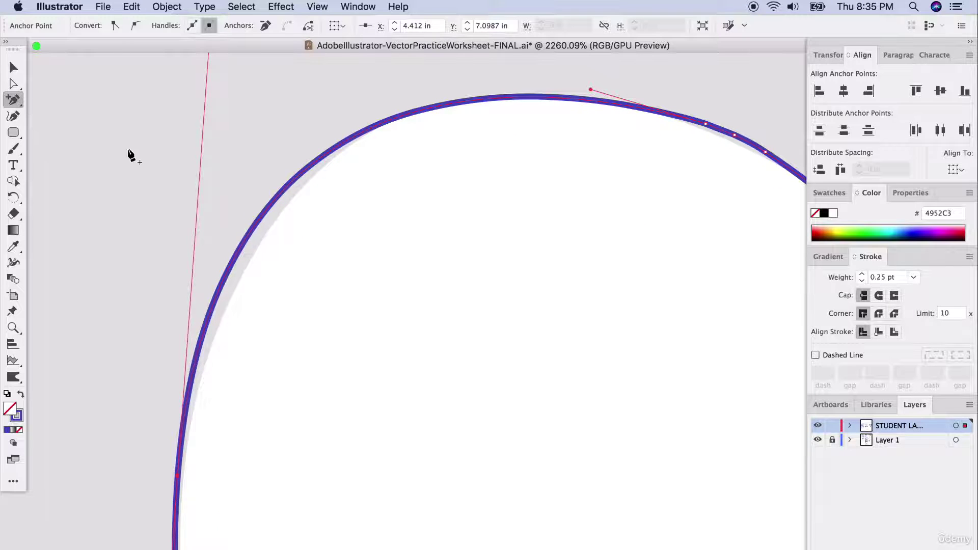
pyautogui.click(255, 223)
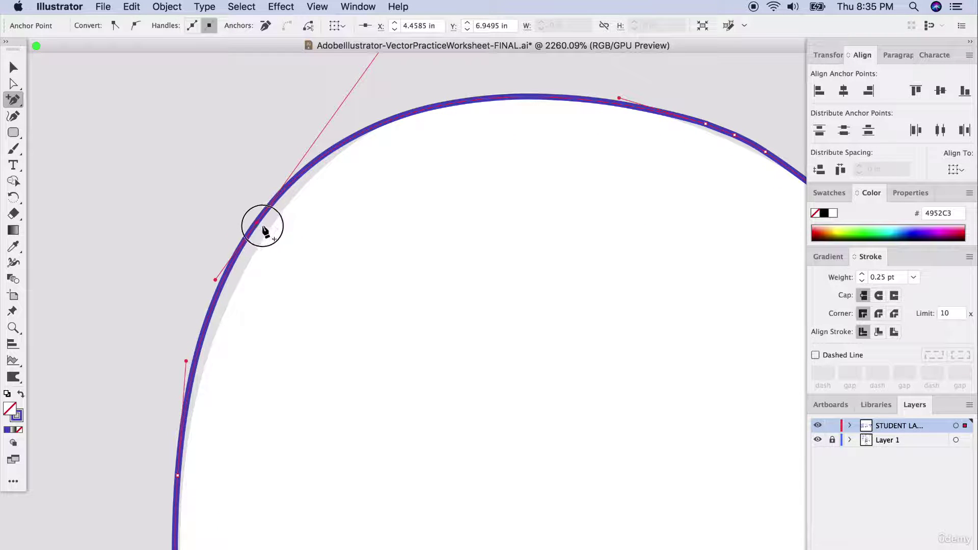
pyautogui.press('a')
pyautogui.moveTo(256, 224); pyautogui.dragTo(271, 227)
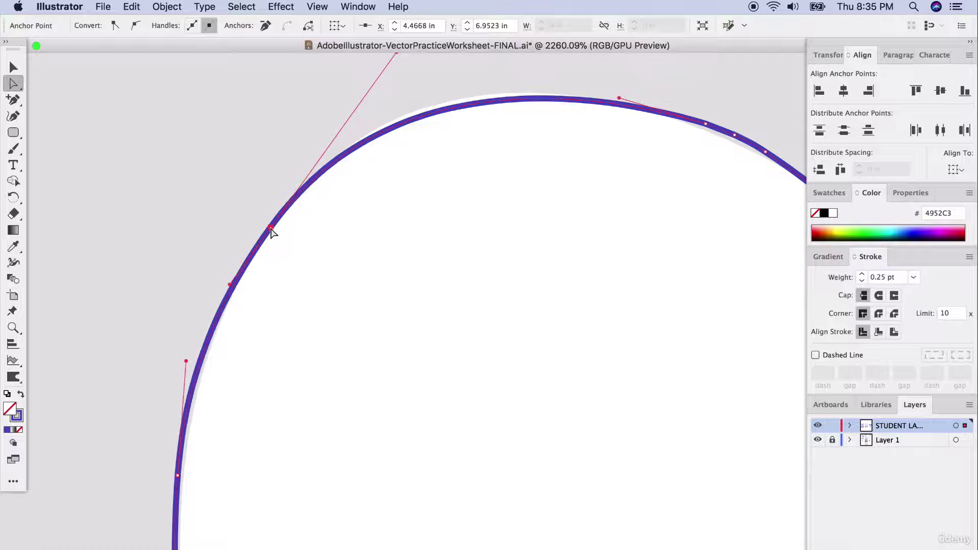
pyautogui.moveTo(449, 109); pyautogui.dragTo(448, 104)
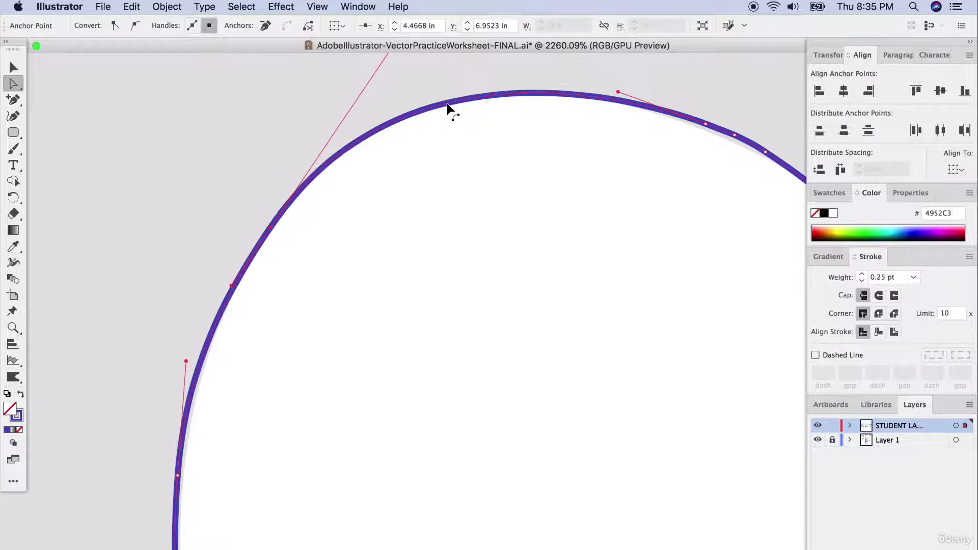
# Step: Adjust the lower anchor point and handle of the neck's inner arch to follow the template edge
pyautogui.scroll(-5, 188, 432)
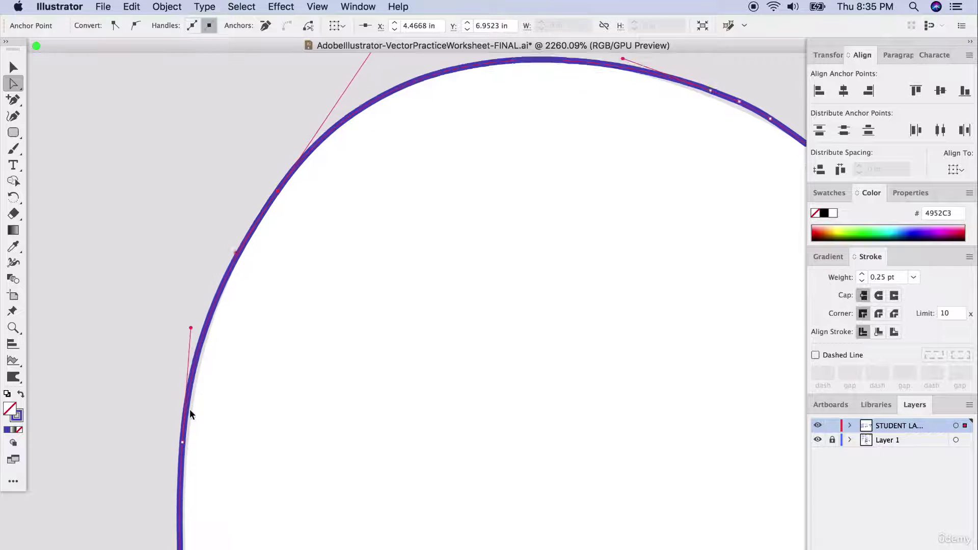
pyautogui.moveTo(204, 267); pyautogui.dragTo(209, 266)
pyautogui.click(196, 380)
pyautogui.scroll(-5, 231, 425)
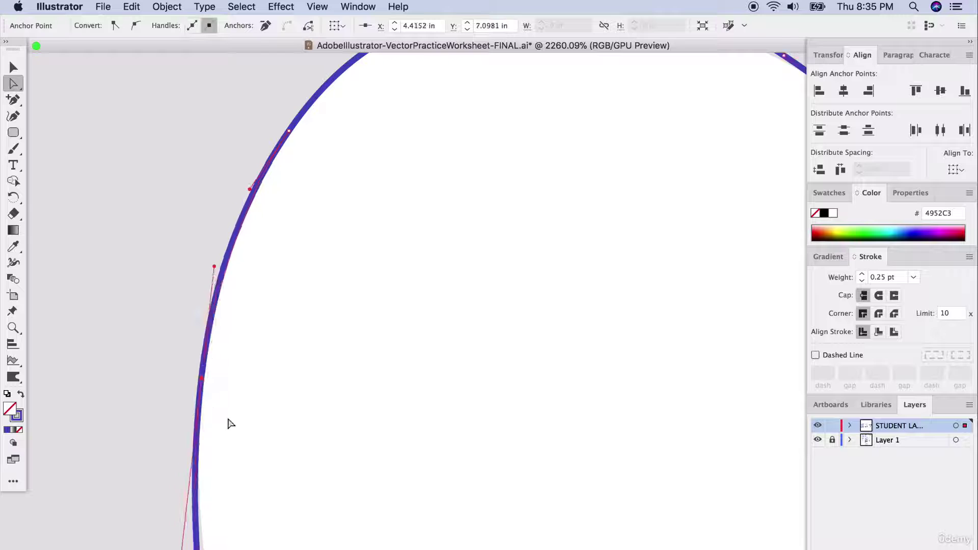
pyautogui.scroll(-10, 236, 436)
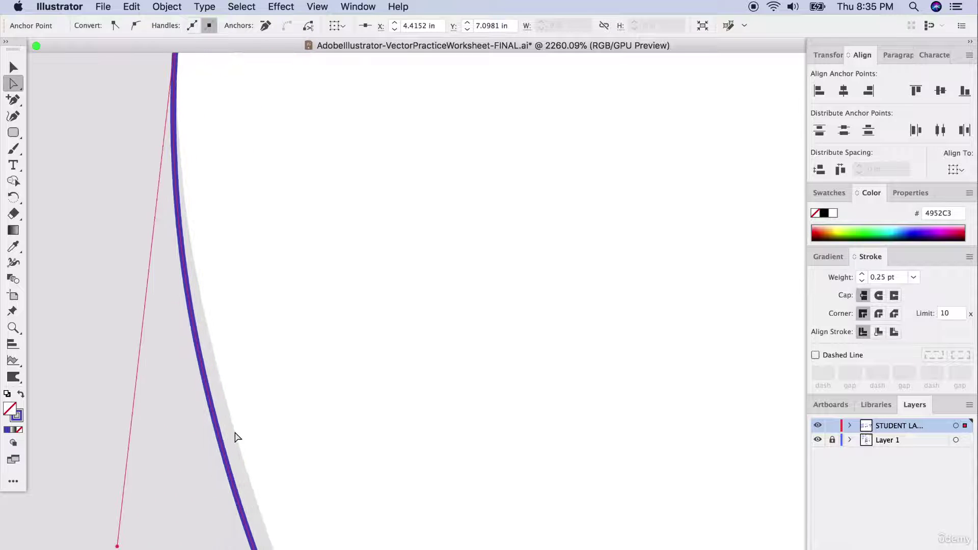
pyautogui.scroll(-10, 235, 437)
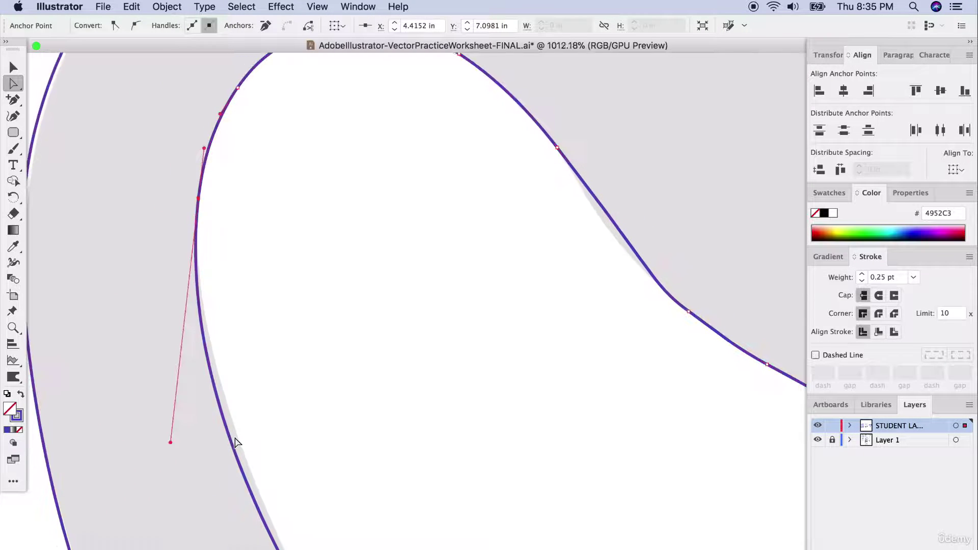
pyautogui.scroll(-1, 235, 442)
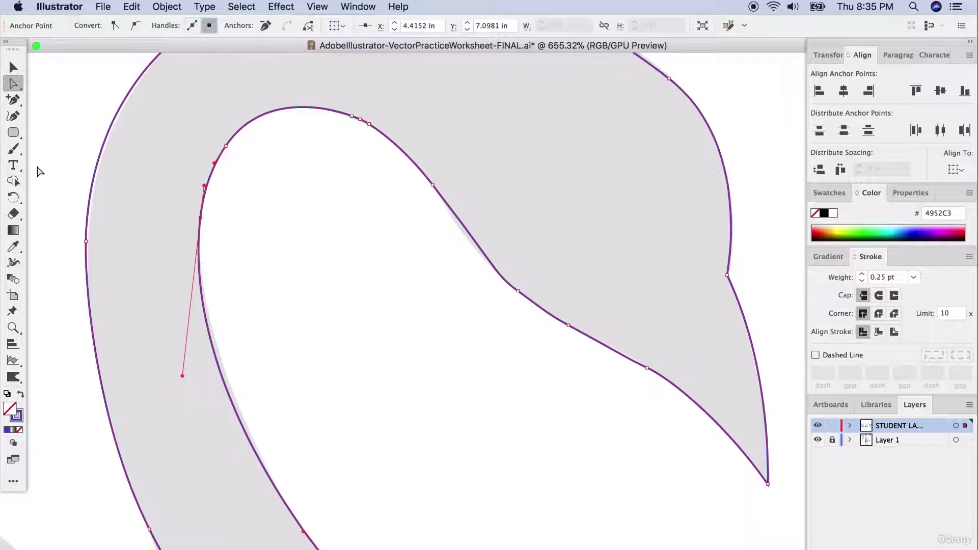
# Step: Add an anchor point on the neck's inner edge below the arch and move it onto the template edge
pyautogui.click(12, 100)
pyautogui.click(218, 365)
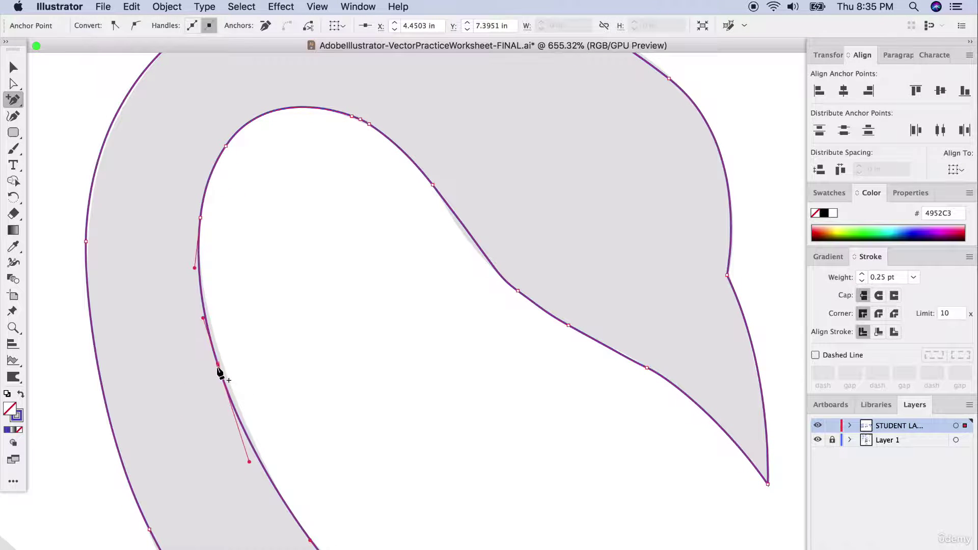
pyautogui.press('a')
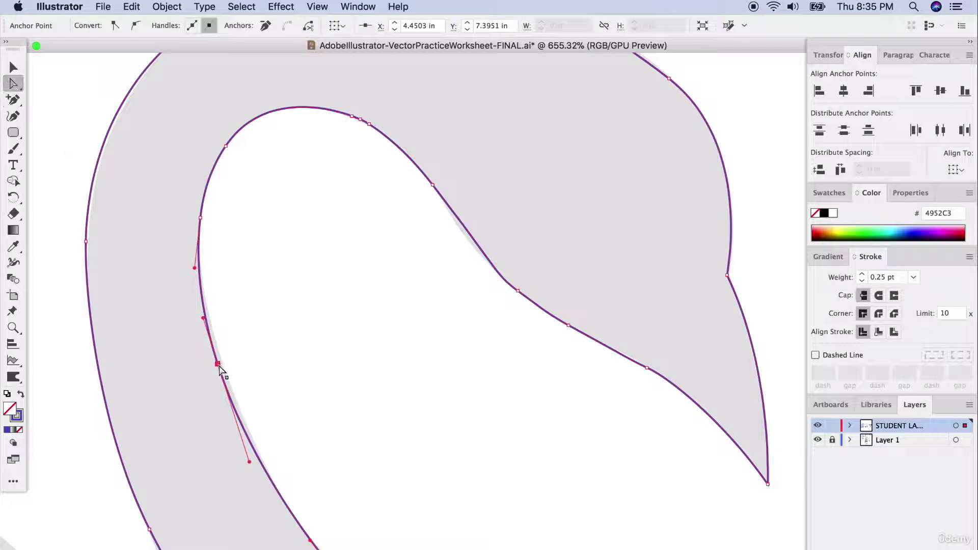
pyautogui.moveTo(218, 365); pyautogui.dragTo(222, 363)
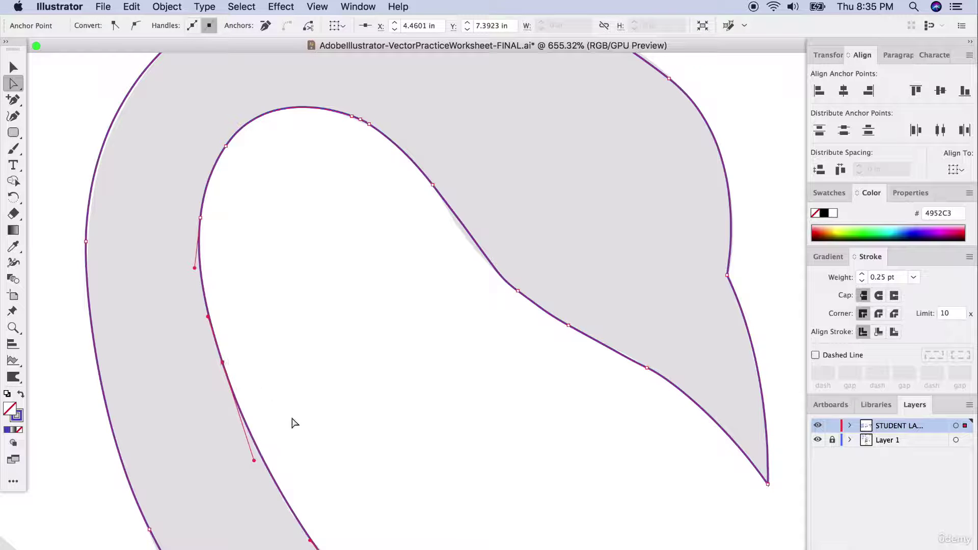
pyautogui.click(259, 420)
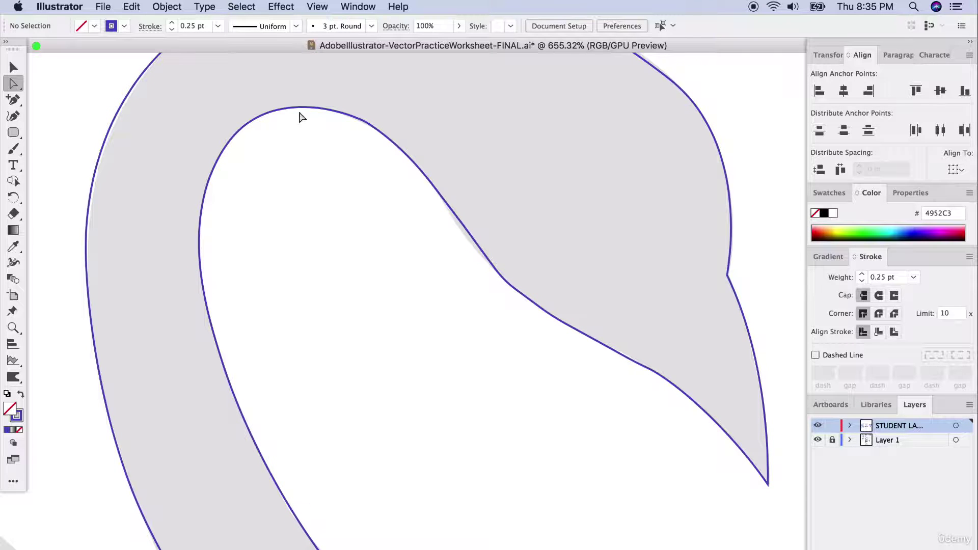
# Step: Add an anchor point on the head's underside, between the inner arch and the beak, and move it onto the template edge
pyautogui.click(468, 238)
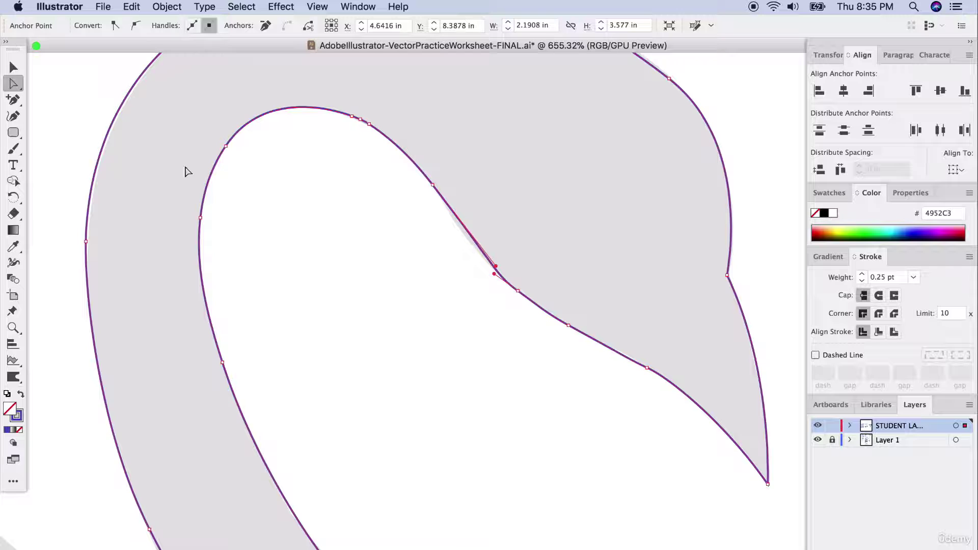
pyautogui.click(17, 104)
pyautogui.click(468, 232)
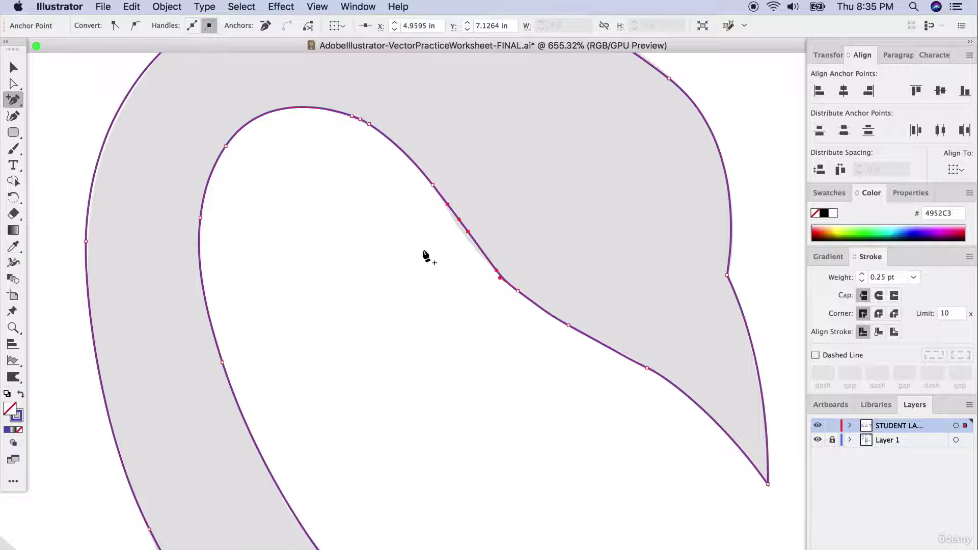
pyautogui.press('v')
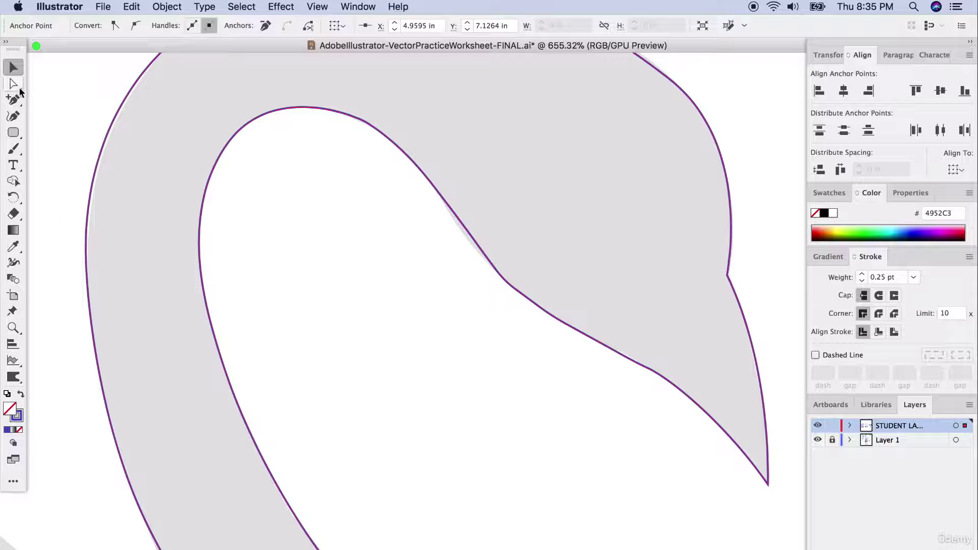
pyautogui.press('a')
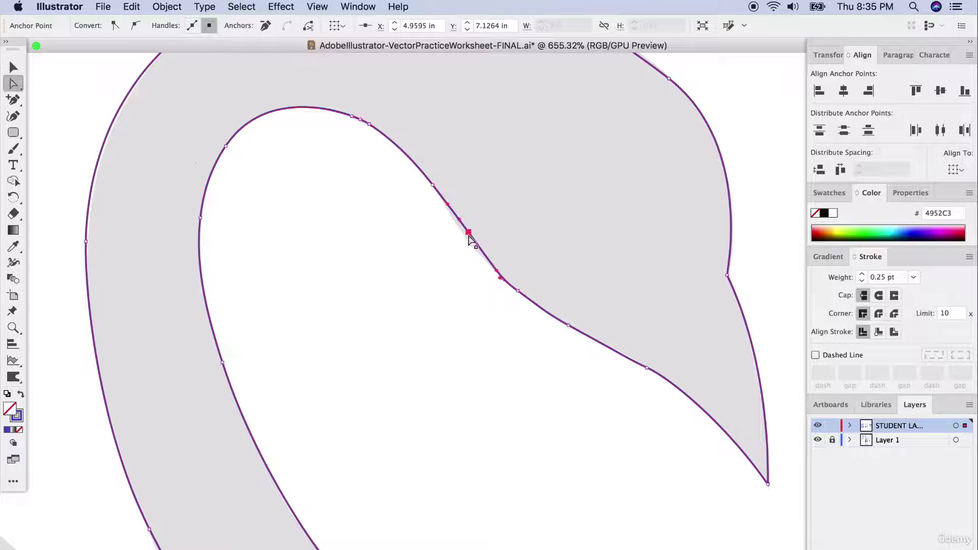
pyautogui.moveTo(468, 233); pyautogui.dragTo(464, 235)
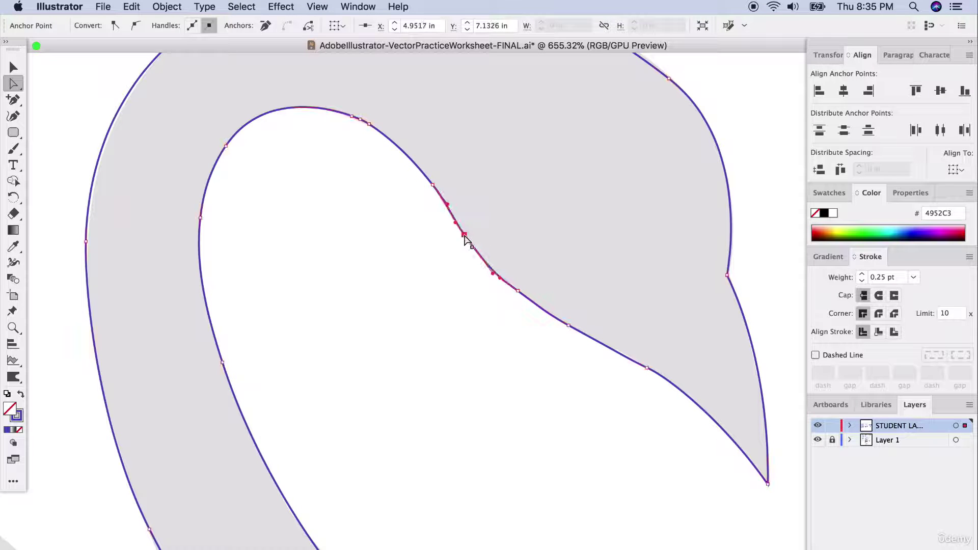
pyautogui.click(448, 290)
pyautogui.click(454, 224)
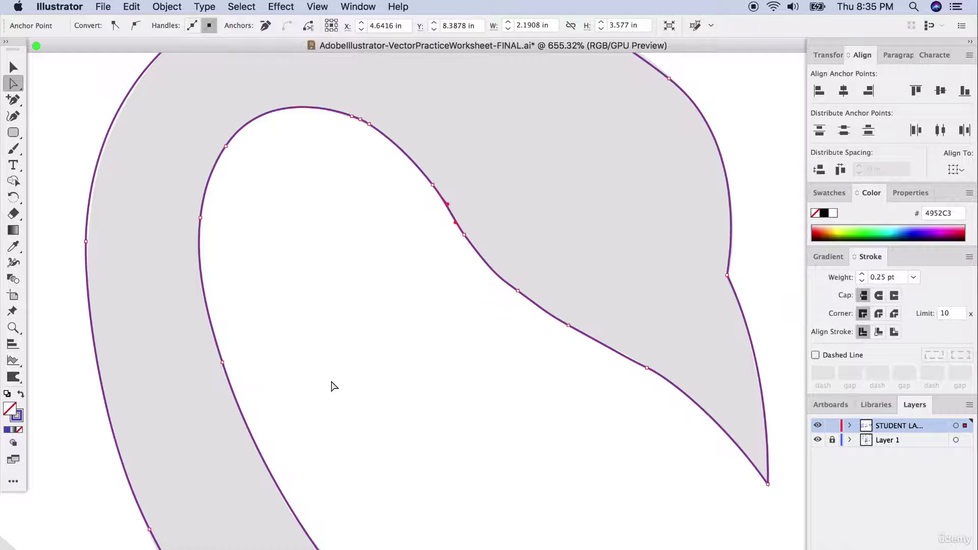
# Step: Add an anchor point on the tail curl's lower outer bend and move it inward onto the template edge
pyautogui.scroll(-6, 330, 379)
pyautogui.scroll(-5, 330, 377)
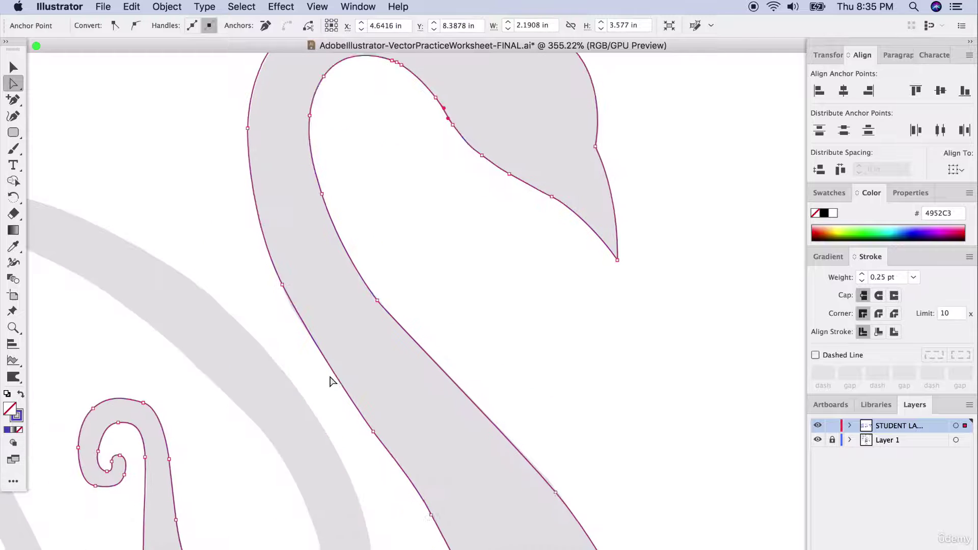
pyautogui.scroll(-5, 331, 381)
pyautogui.scroll(-2, 109, 295)
pyautogui.hscroll(-2, 91, 268)
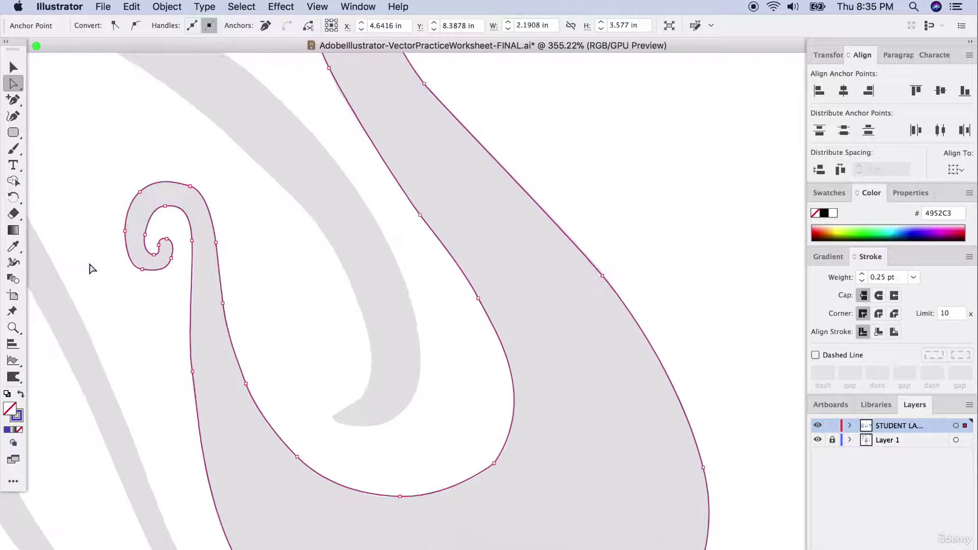
pyautogui.scroll(5, 91, 268)
pyautogui.scroll(3, 164, 290)
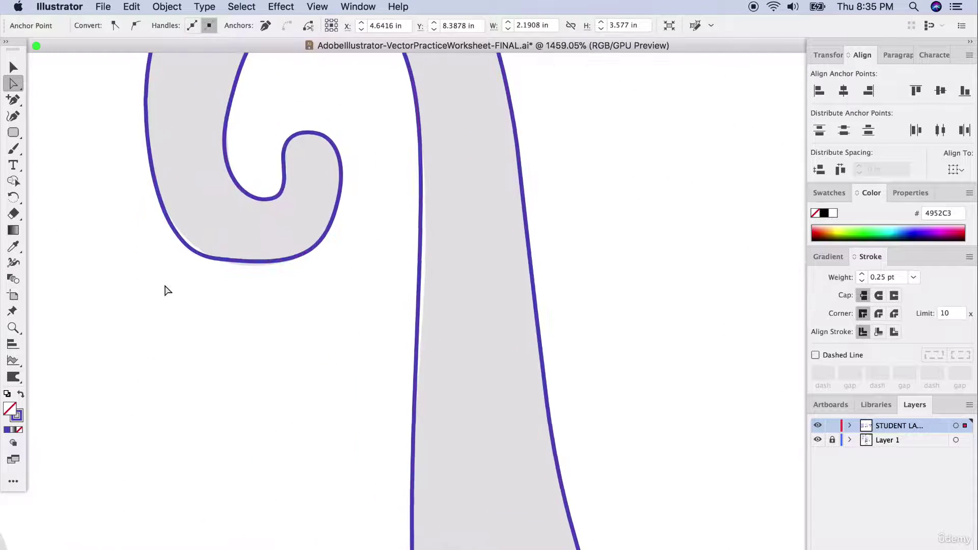
pyautogui.scroll(3, 166, 288)
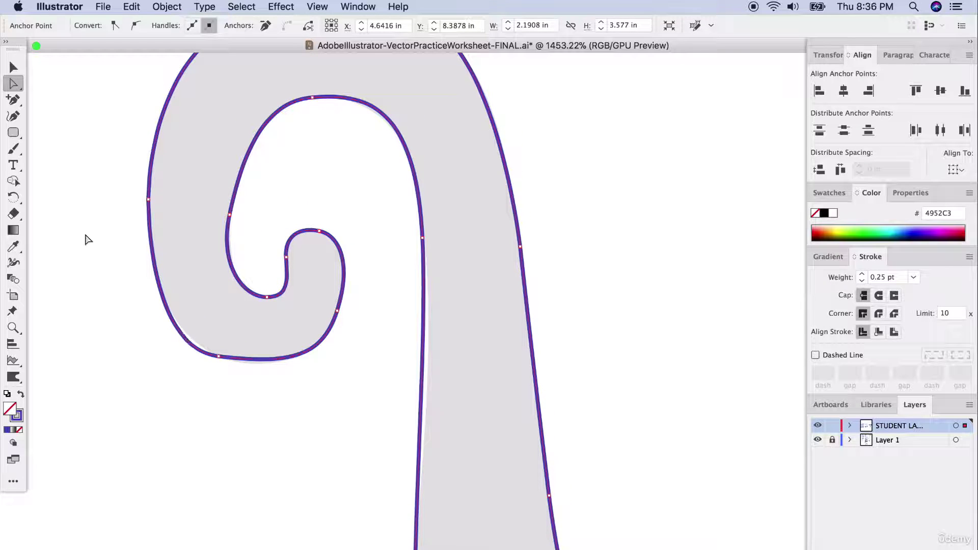
pyautogui.press('p')
pyautogui.click(183, 341)
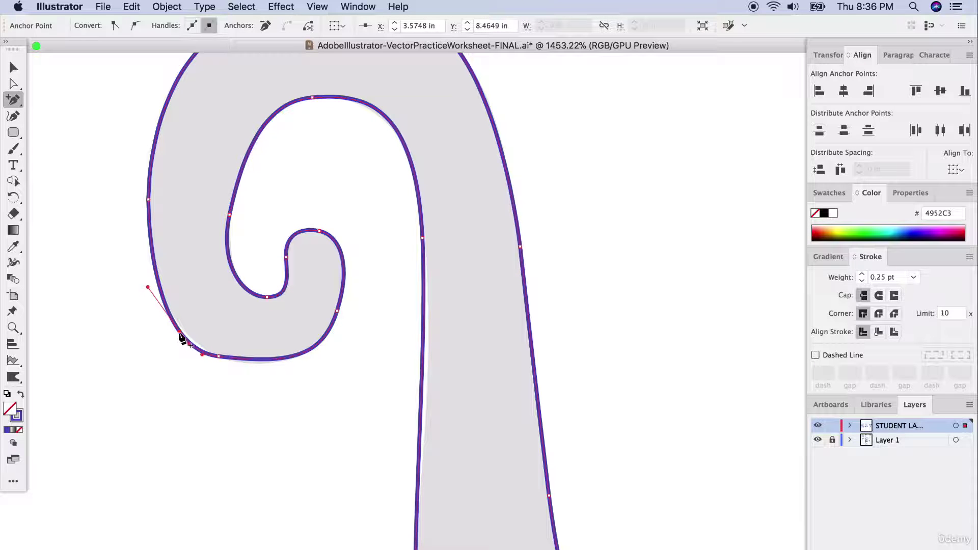
pyautogui.press('a')
pyautogui.moveTo(179, 332); pyautogui.dragTo(183, 328)
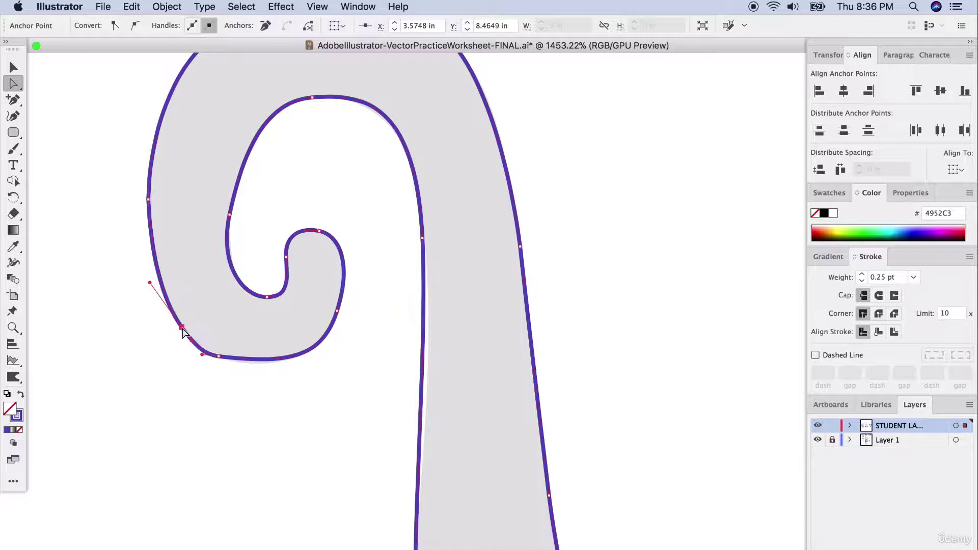
# Step: Add an anchor point on the tail curl's inner curve, left of the curled tip, and move it onto the template edge
pyautogui.scroll(5, 292, 260)
pyautogui.click(388, 152)
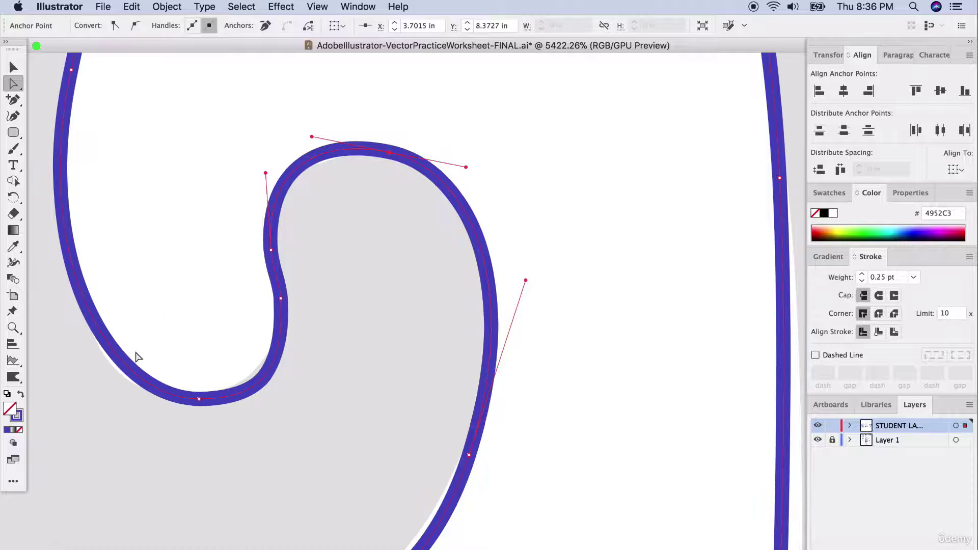
pyautogui.click(13, 99)
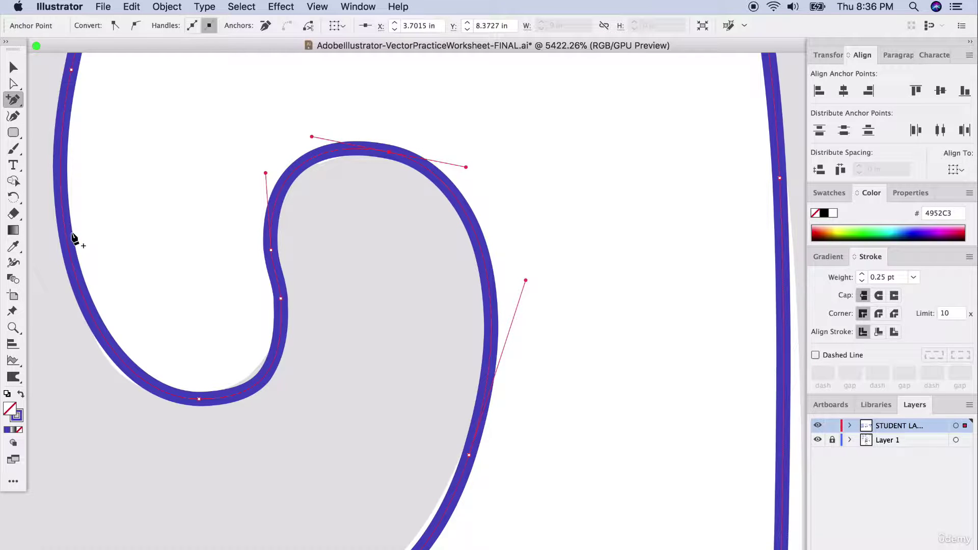
pyautogui.click(106, 341)
pyautogui.click(14, 89)
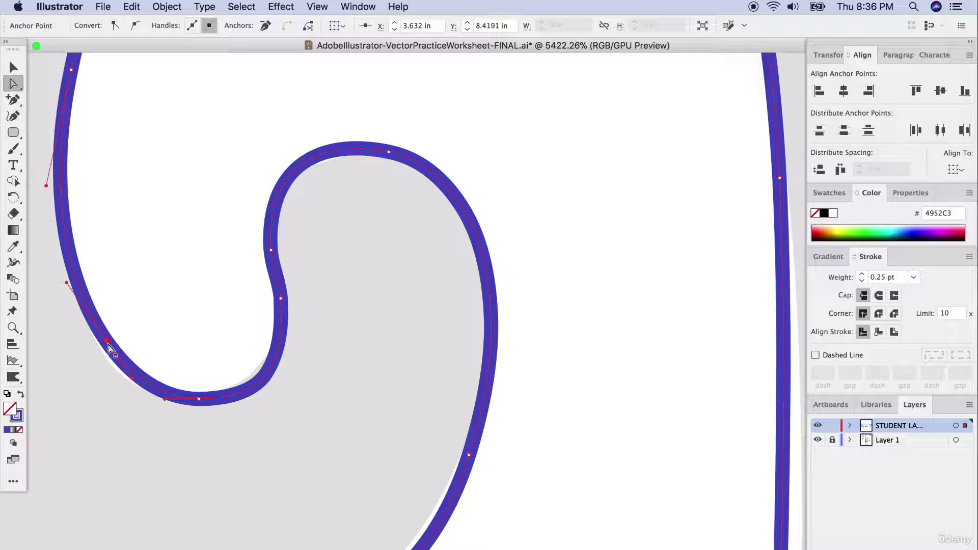
pyautogui.click(105, 340)
pyautogui.moveTo(105, 340); pyautogui.dragTo(105, 343)
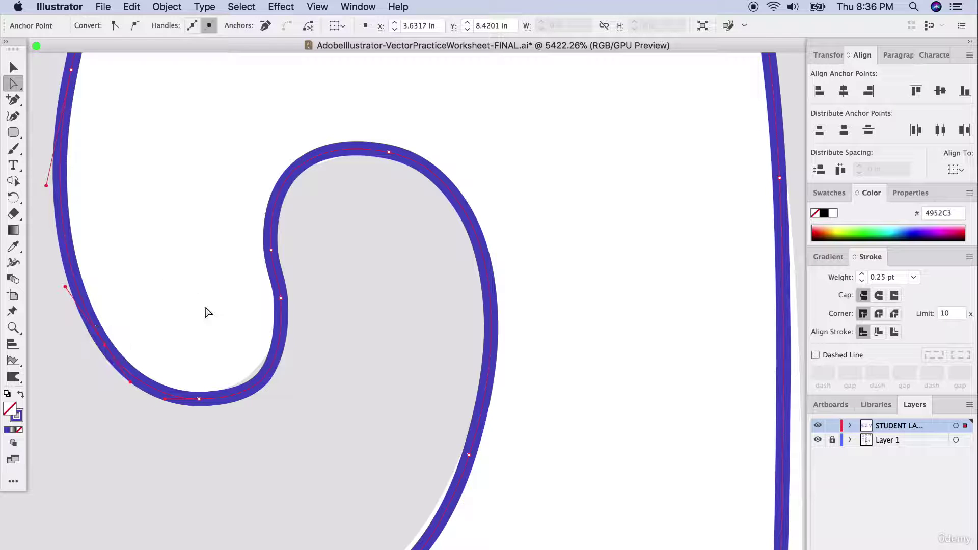
# Step: Add an anchor point at the tight bend beneath the curl's tip and move it up onto the template edge
pyautogui.click(14, 99)
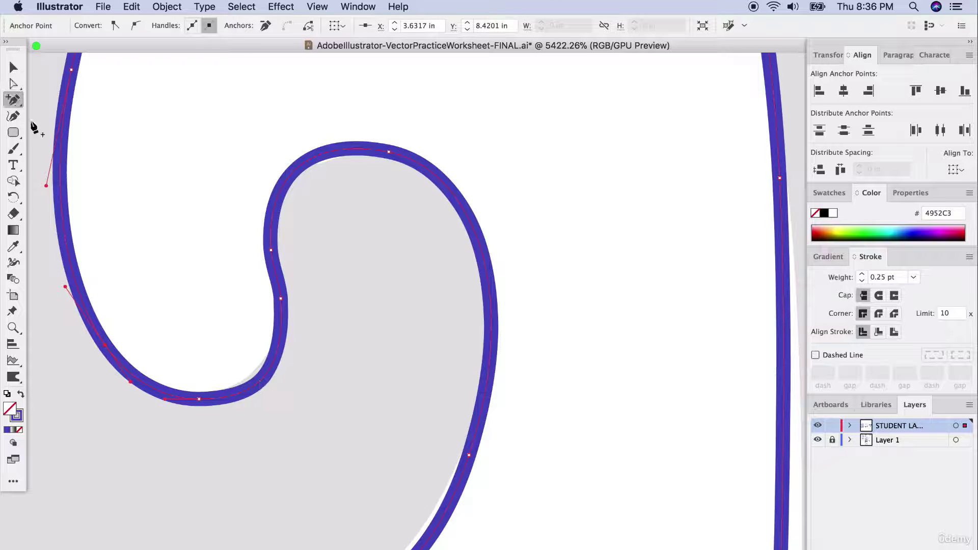
pyautogui.click(260, 383)
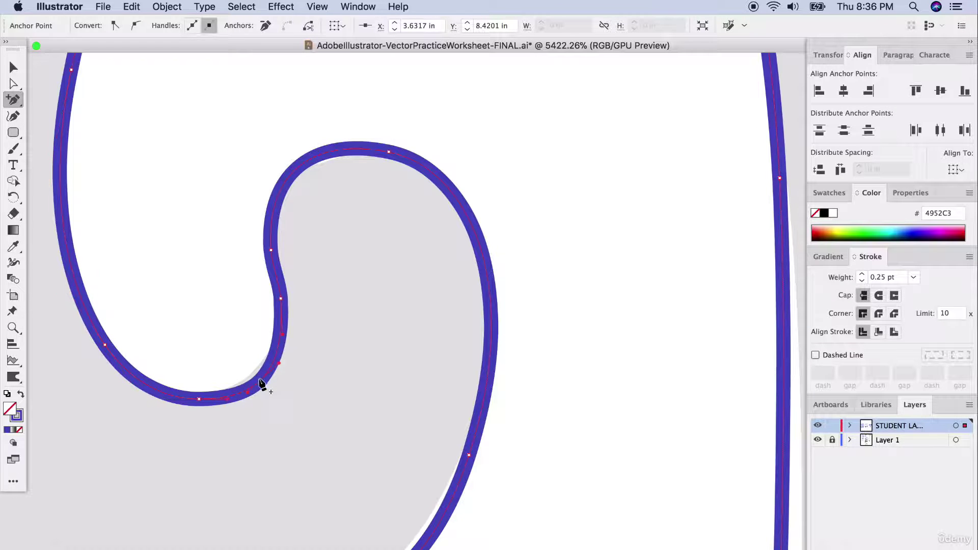
pyautogui.click(14, 85)
pyautogui.moveTo(260, 382); pyautogui.dragTo(261, 375)
# Step: Refine the tail curl's outer bottom edge and inner arch with the Curvature tool, placing points on the template edge
pyautogui.scroll(-3, 389, 479)
pyautogui.moveTo(423, 466); pyautogui.dragTo(406, 463)
pyautogui.click(14, 116)
pyautogui.scroll(2, 476, 200)
pyautogui.scroll(-2, 382, 382)
pyautogui.hscroll(-3, 382, 382)
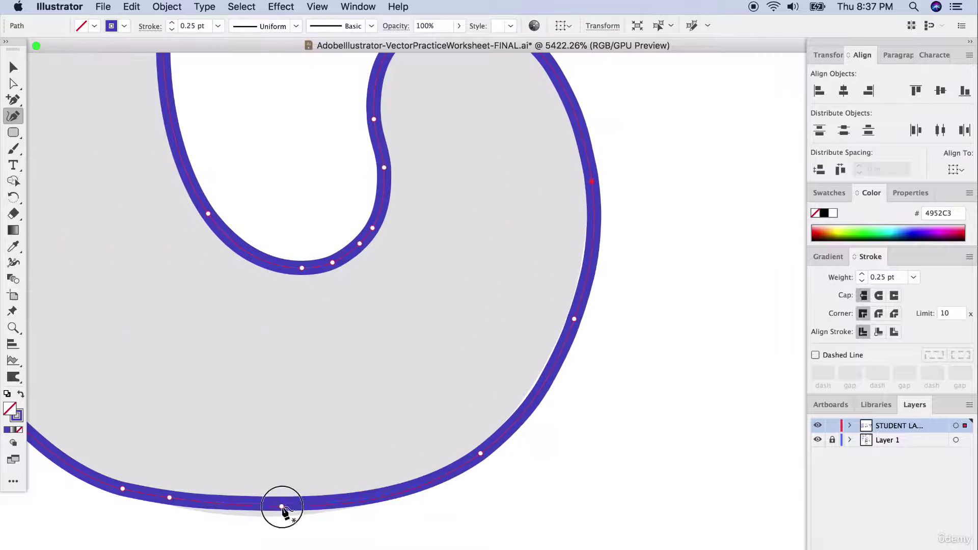
pyautogui.click(571, 318)
pyautogui.scroll(-3, 488, 408)
pyautogui.scroll(2, 462, 159)
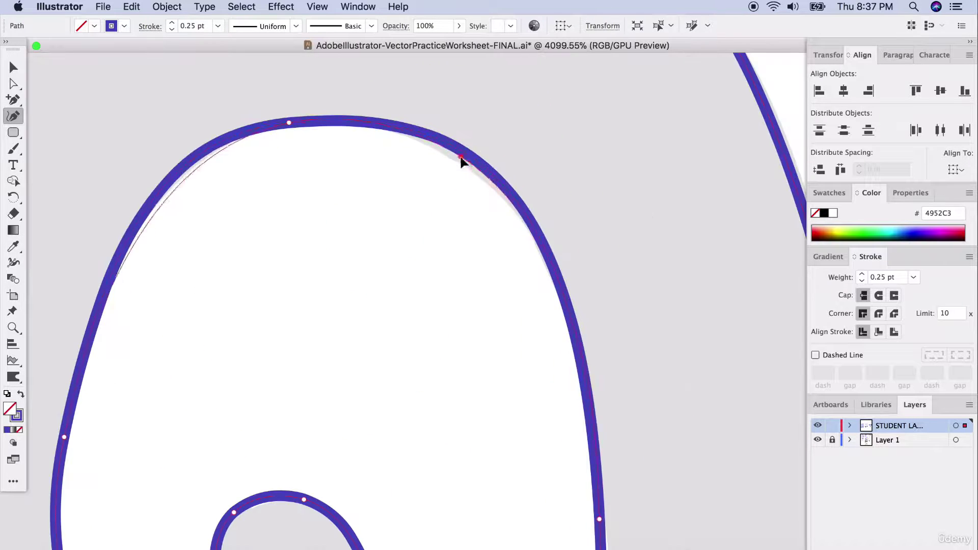
# Step: Add anchor points along the tail's straight edge below the curl and move them onto the template edge
pyautogui.scroll(-3, 502, 262)
pyautogui.scroll(-3, 445, 327)
pyautogui.scroll(-3, 450, 331)
pyautogui.scroll(-3, 454, 331)
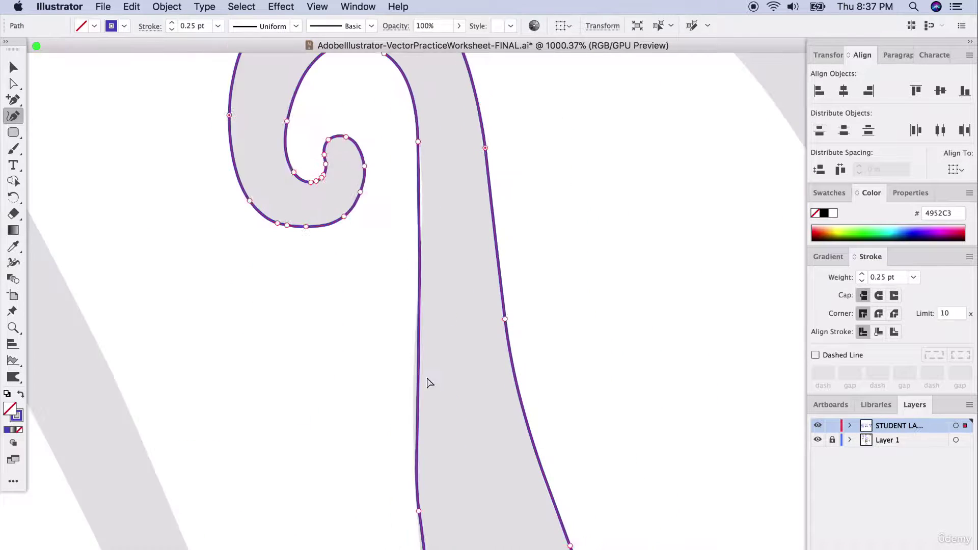
pyautogui.scroll(4, 430, 216)
pyautogui.press('a')
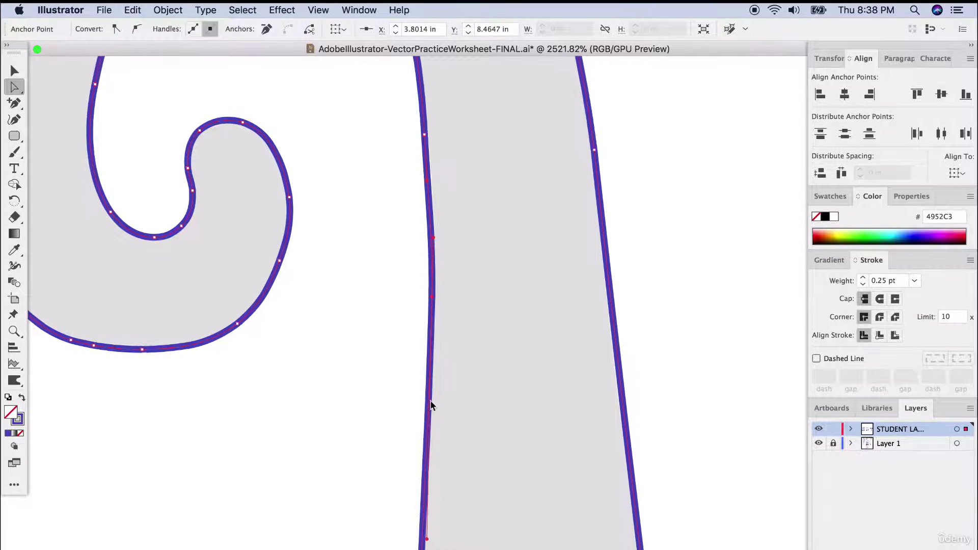
pyautogui.scroll(-2, 429, 400)
pyautogui.keyDown('super'); pyautogui.click(429, 399); pyautogui.keyUp('super')
pyautogui.click(430, 401)
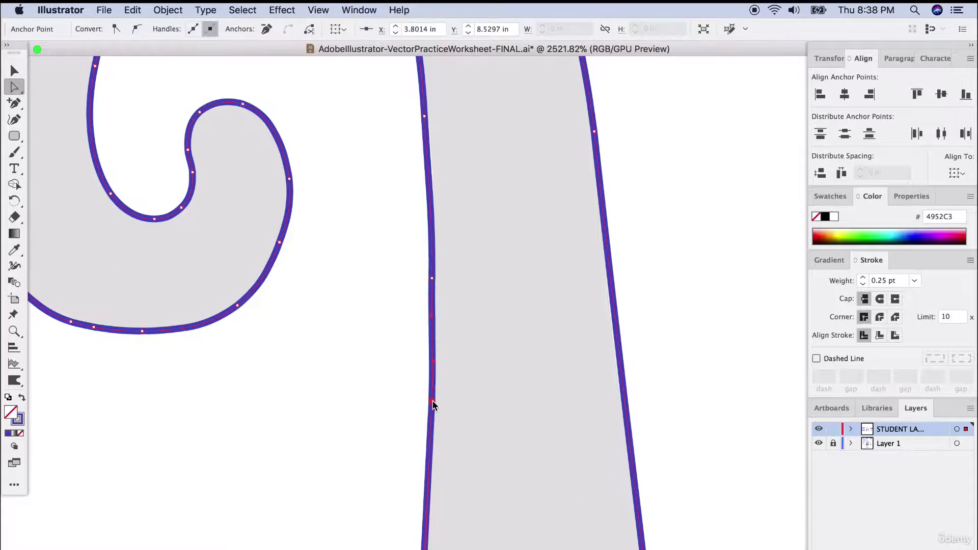
# Step: Add an anchor point farther down the tail's outer edge and move it onto the template edge
pyautogui.scroll(-5, 441, 356)
pyautogui.press('p')
pyautogui.press('a')
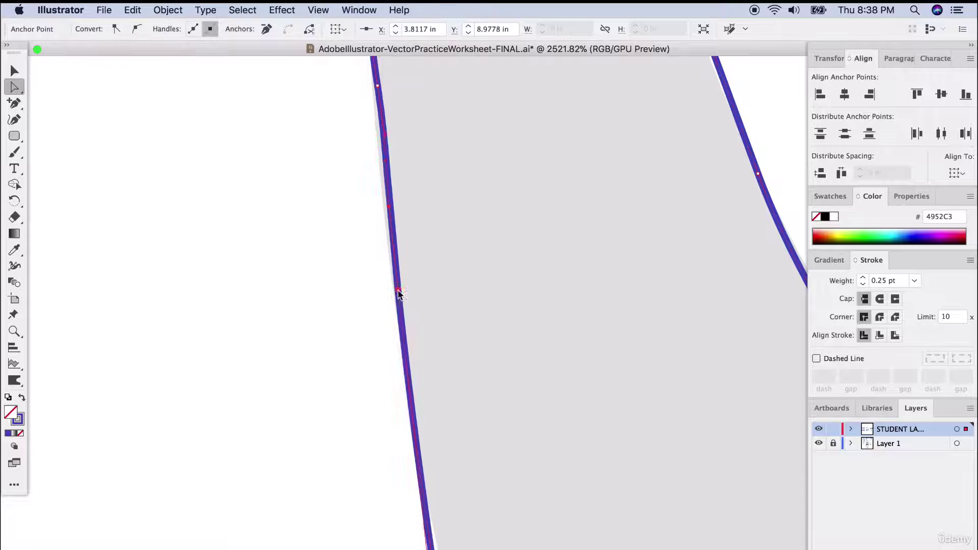
# Step: Fit the swan's chest, belly, neck and head outline to the template by adding and adjusting points with the Curvature tool
pyautogui.scroll(-10, 461, 387)
pyautogui.scroll(5, 426, 327)
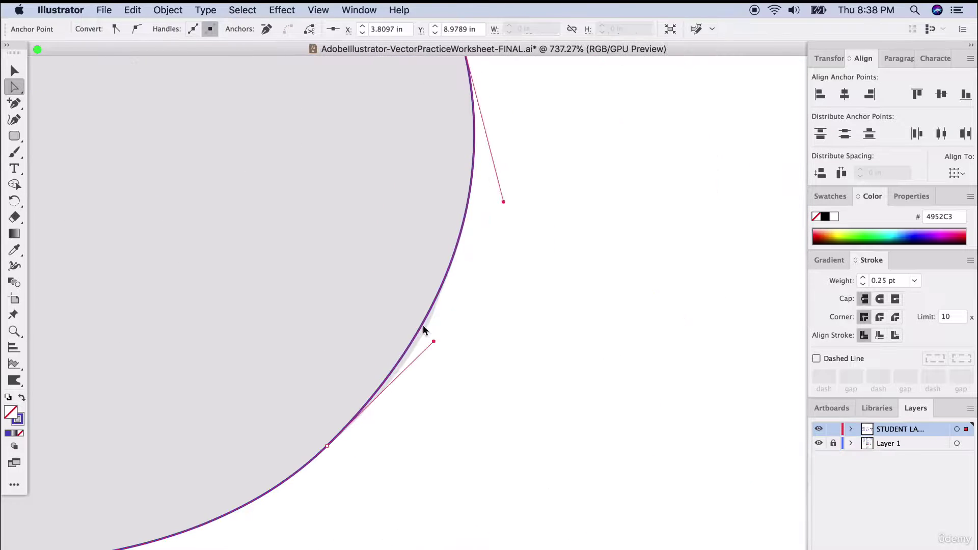
pyautogui.press('p')
pyautogui.scroll(-3, 426, 327)
pyautogui.scroll(5, 460, 278)
pyautogui.hscroll(-3, 426, 191)
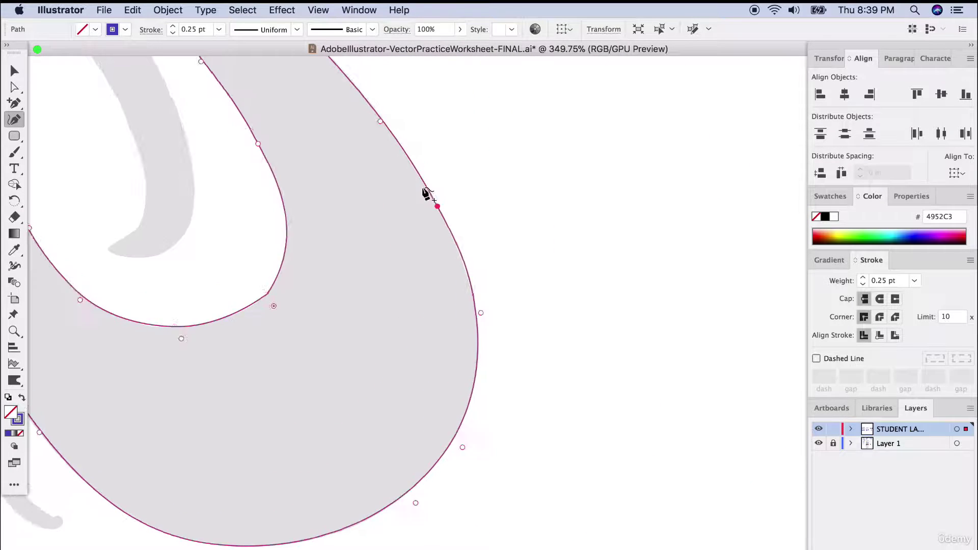
pyautogui.scroll(10, 290, 238)
pyautogui.hscroll(-4, 290, 238)
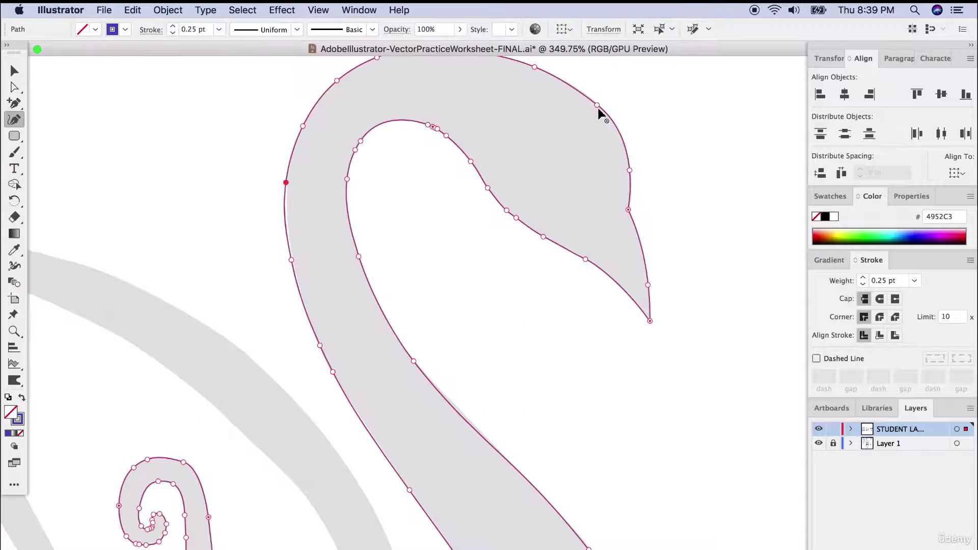
# Step: Add curvature points on the swan's back curve and the tail's outer edge, and move the neighbouring tail point upward
pyautogui.scroll(-10, 626, 153)
pyautogui.click(326, 363)
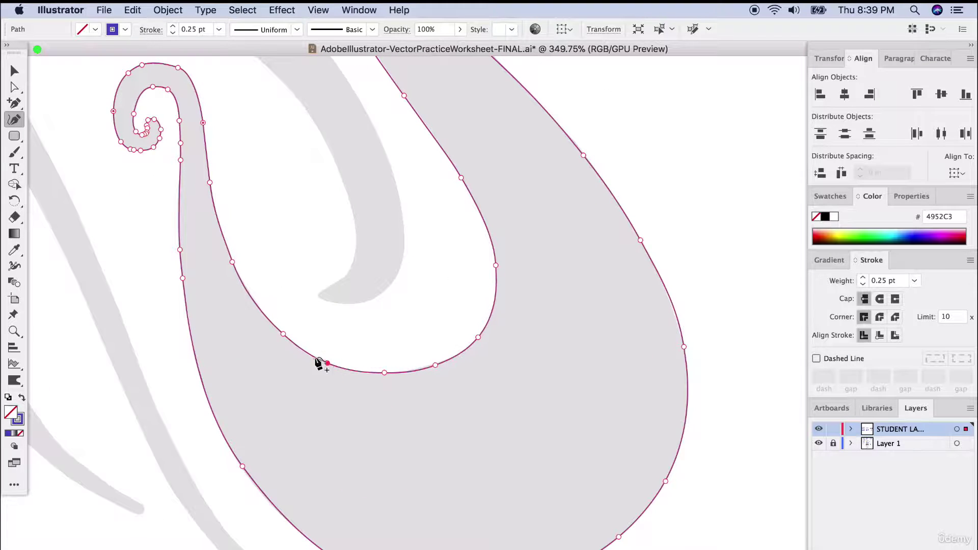
pyautogui.moveTo(182, 280); pyautogui.dragTo(206, 396)
pyautogui.moveTo(180, 250); pyautogui.dragTo(179, 233)
pyautogui.click(206, 395)
pyautogui.scroll(-4, 342, 503)
pyautogui.click(310, 420)
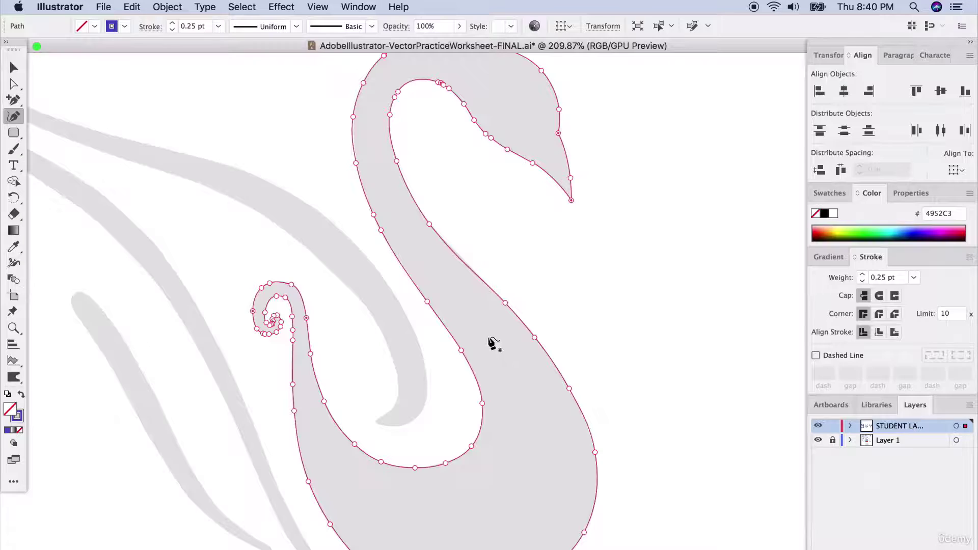
pyautogui.scroll(5, 447, 408)
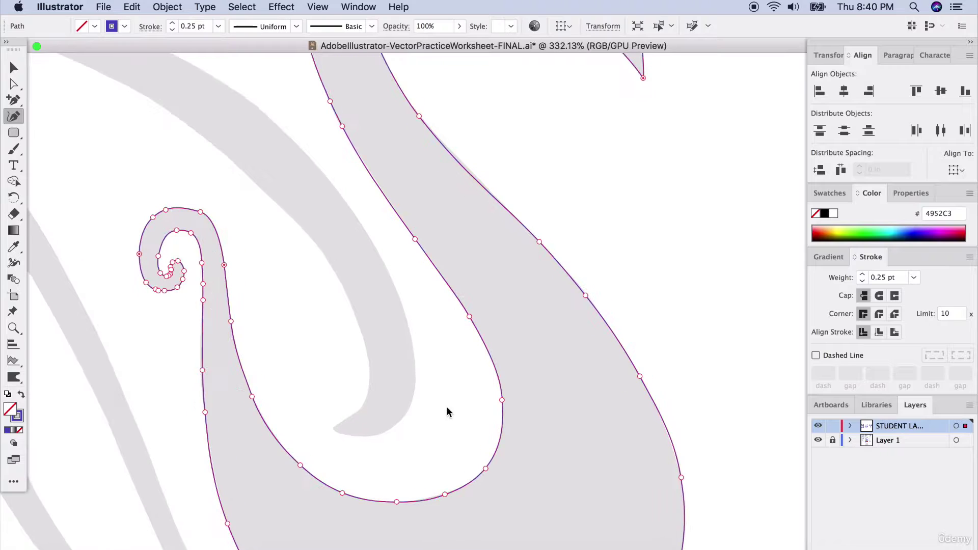
pyautogui.scroll(-1, 448, 409)
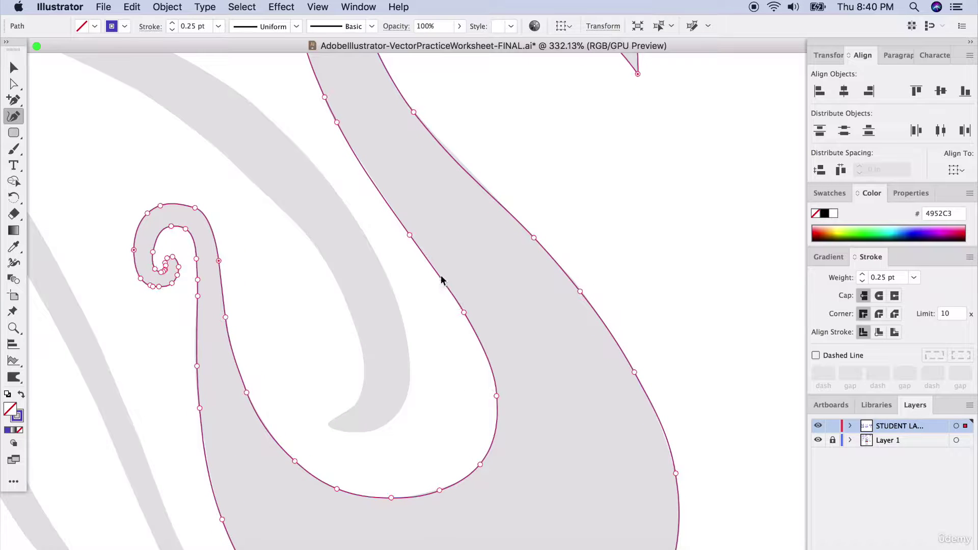
# Step: Add Curvature tool points along both edges of the swan's lower neck and on the tail's outer edge below the curl
pyautogui.click(371, 179)
pyautogui.click(438, 275)
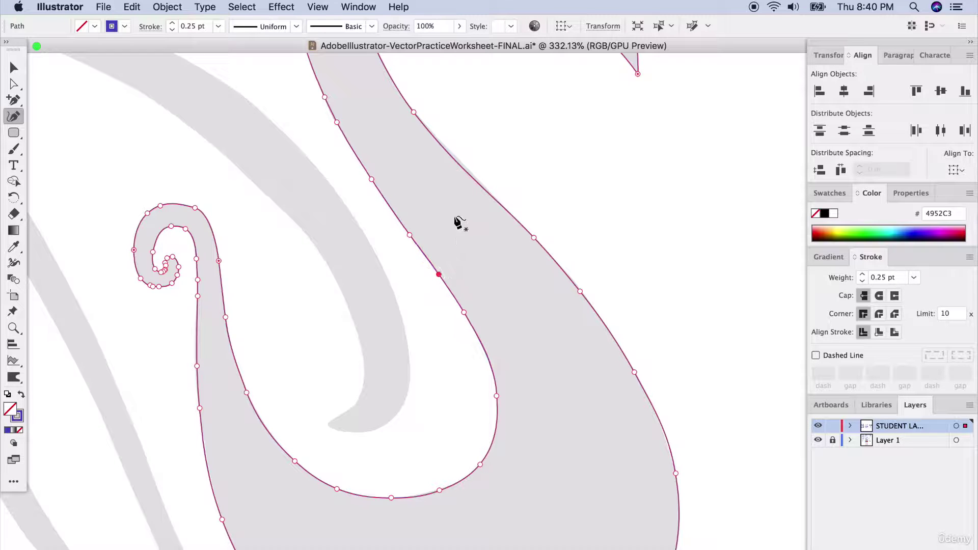
pyautogui.click(469, 170)
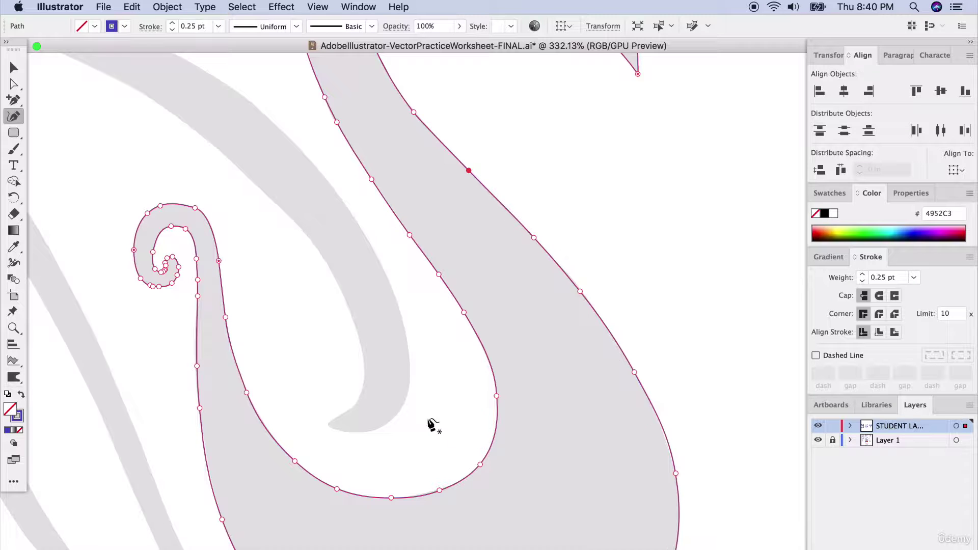
pyautogui.click(197, 332)
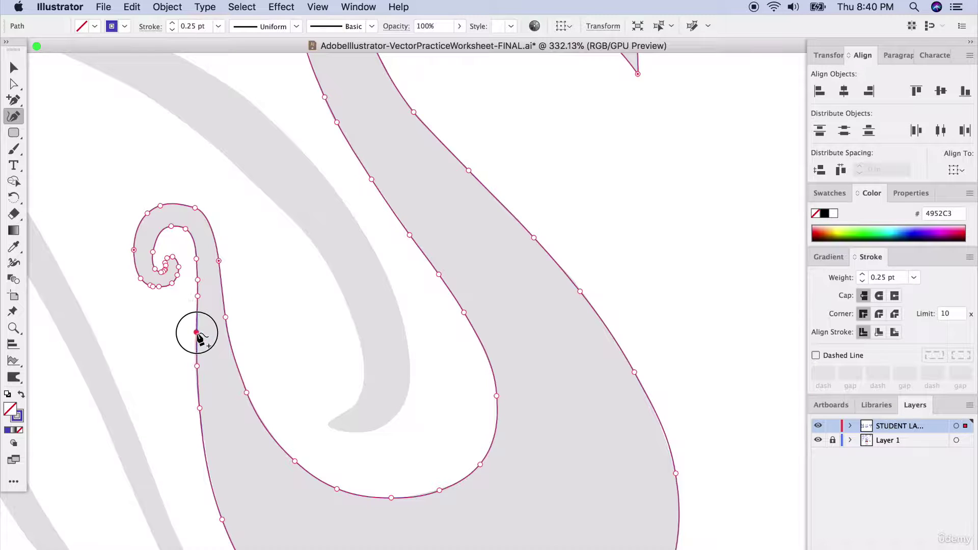
# Step: Fit the back of the upper neck to the template by adjusting its points and adding a curvature point between them
pyautogui.scroll(3, 445, 182)
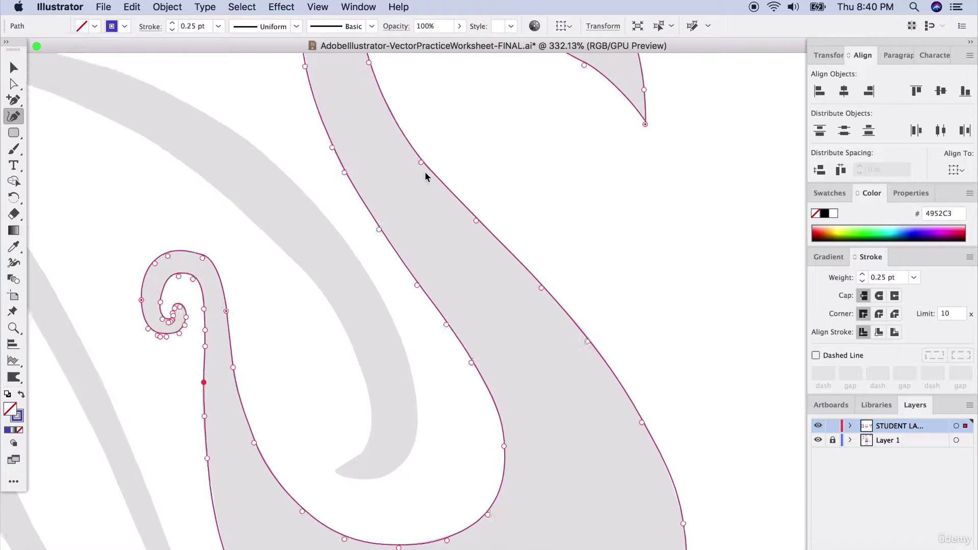
pyautogui.scroll(9, 437, 265)
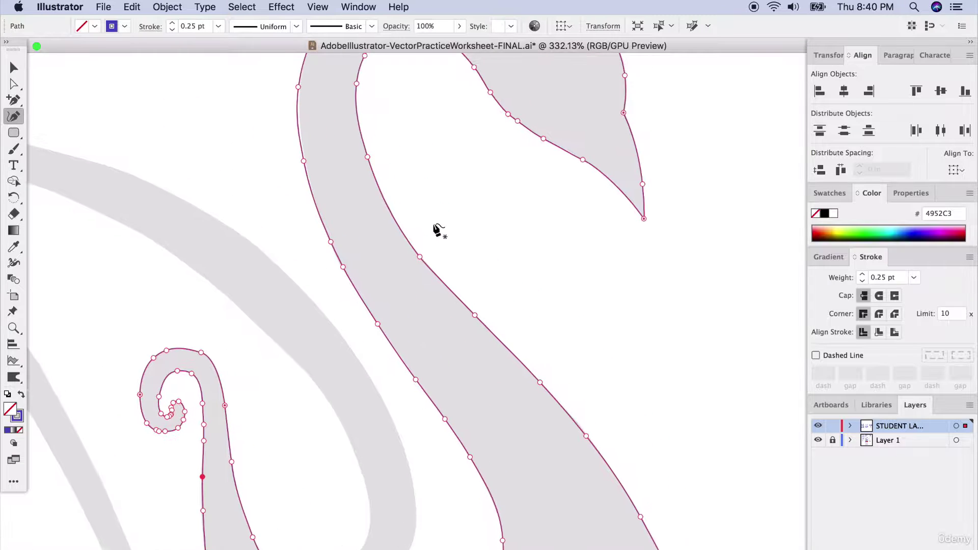
pyautogui.moveTo(314, 164); pyautogui.dragTo(315, 161)
pyautogui.click(314, 199)
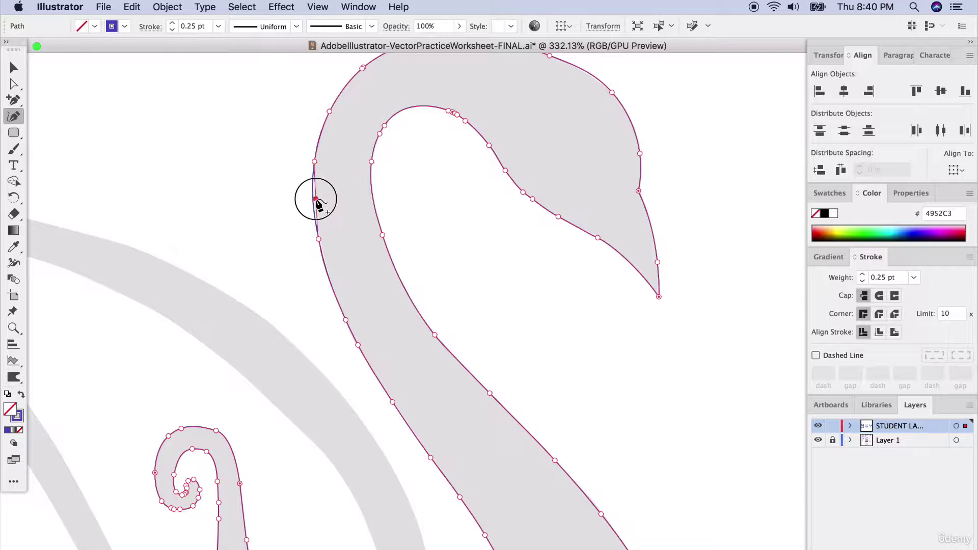
pyautogui.scroll(2, 450, 186)
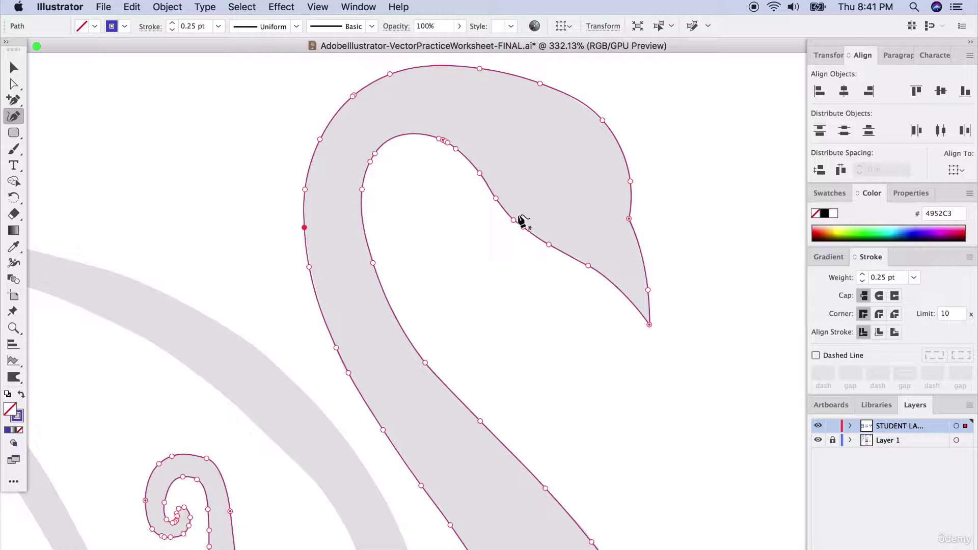
pyautogui.click(309, 266)
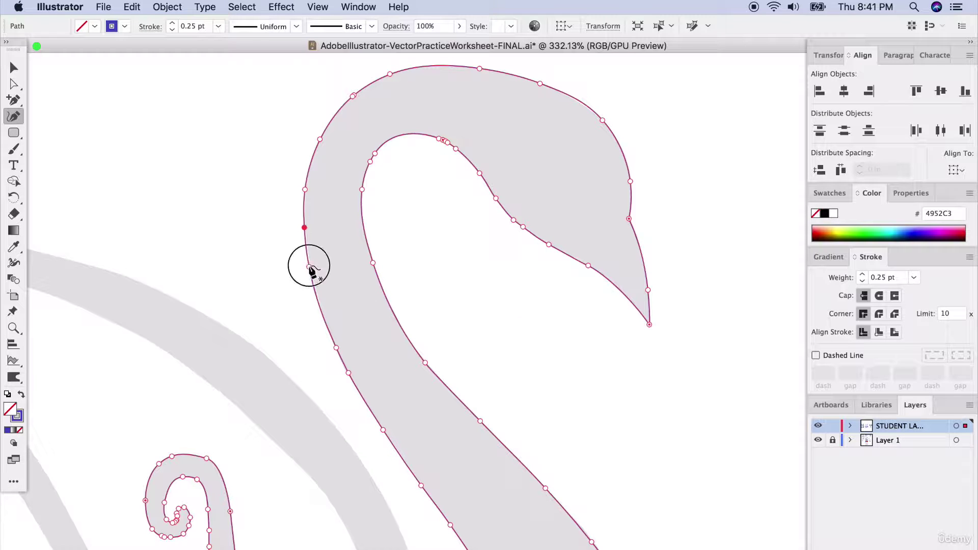
# Step: Swap the swan outline's stroke and fill so the body becomes solid blue without a stroke, and deselect it
pyautogui.scroll(-5, 380, 292)
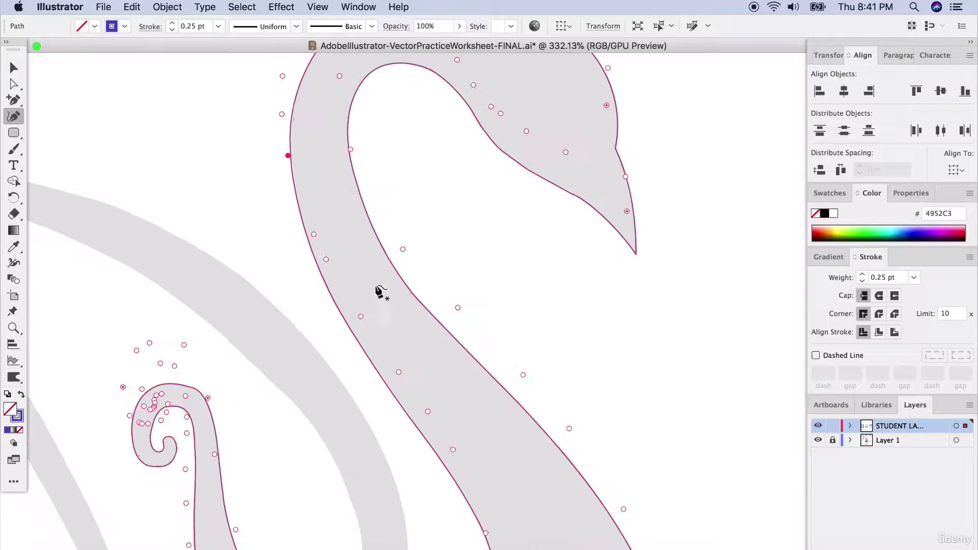
pyautogui.scroll(-5, 502, 406)
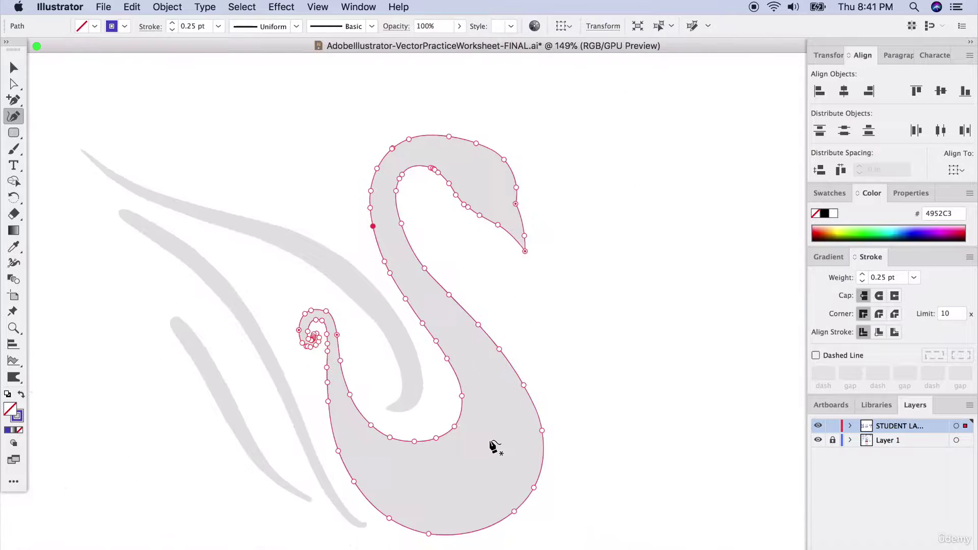
pyautogui.scroll(-5, 484, 506)
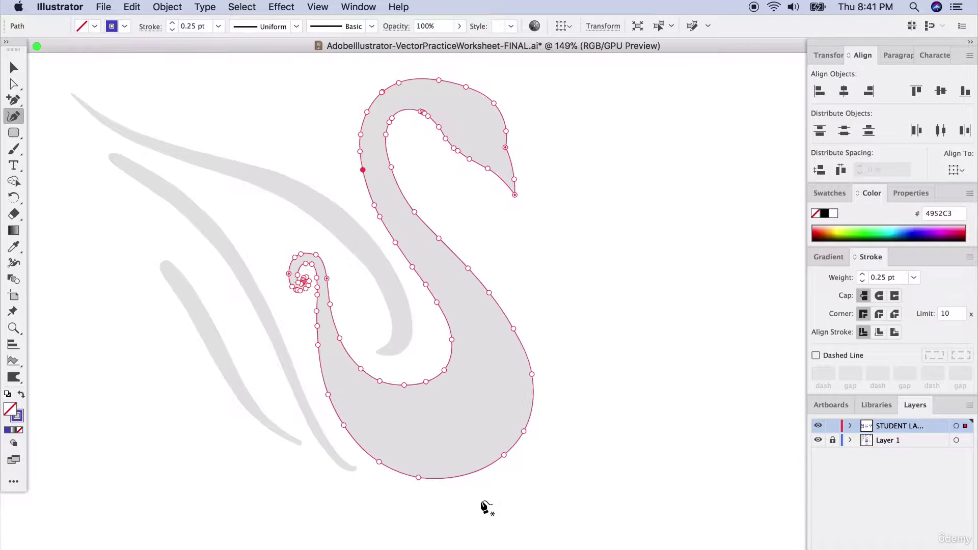
pyautogui.scroll(1, 481, 503)
pyautogui.click(21, 393)
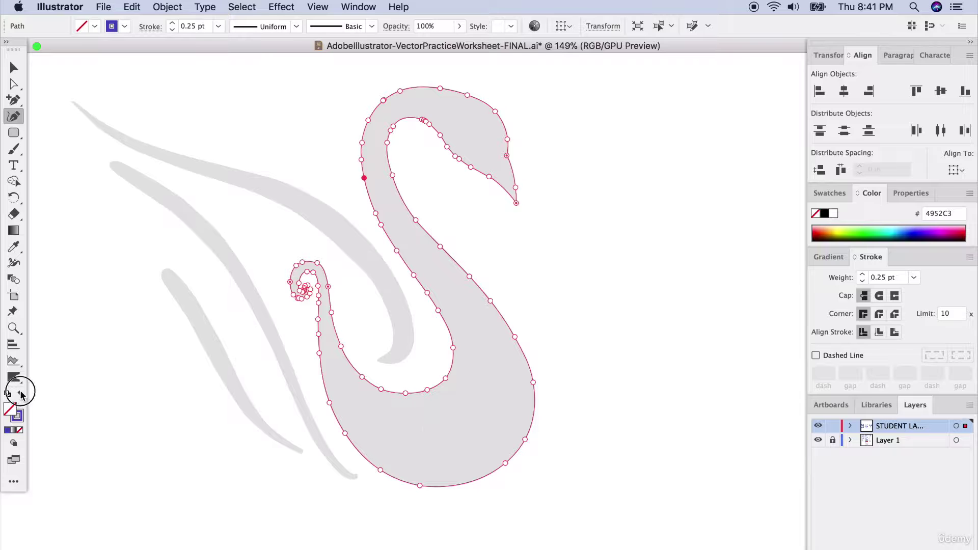
pyautogui.click(14, 67)
pyautogui.click(303, 164)
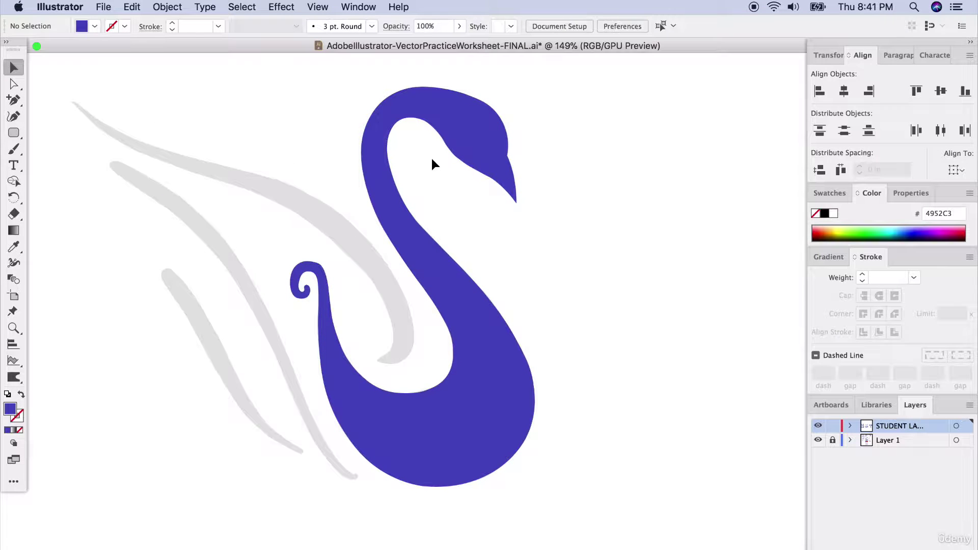
# Step: Fit the outer edge of the tail curl's top and straight side to the template by adding and moving curvature points
pyautogui.scroll(10, 310, 293)
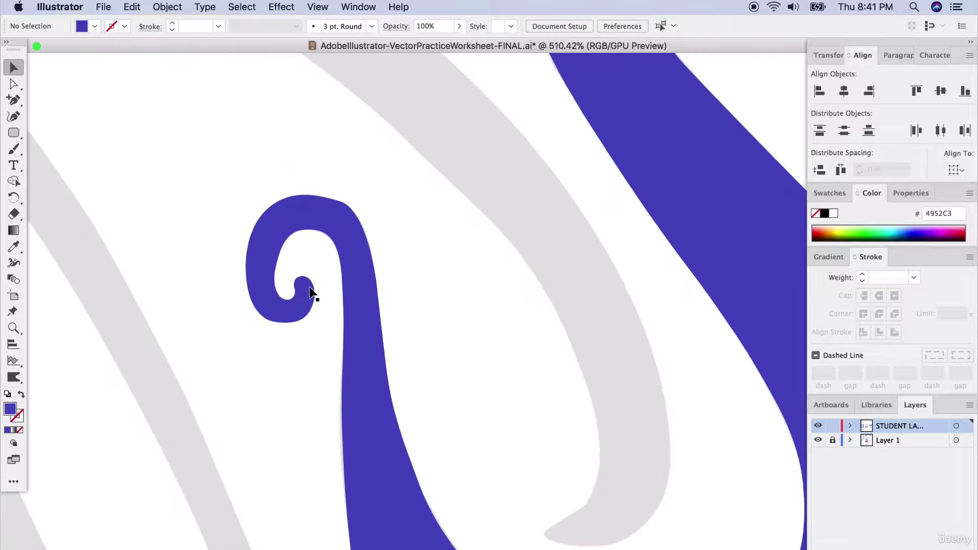
pyautogui.scroll(2, 312, 269)
pyautogui.scroll(3, 312, 219)
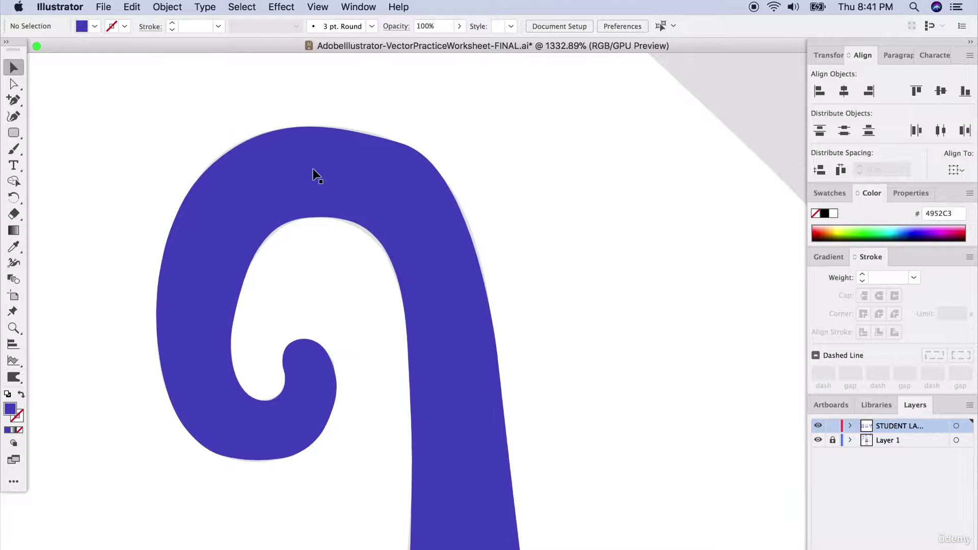
pyautogui.click(362, 170)
pyautogui.scroll(2, 362, 165)
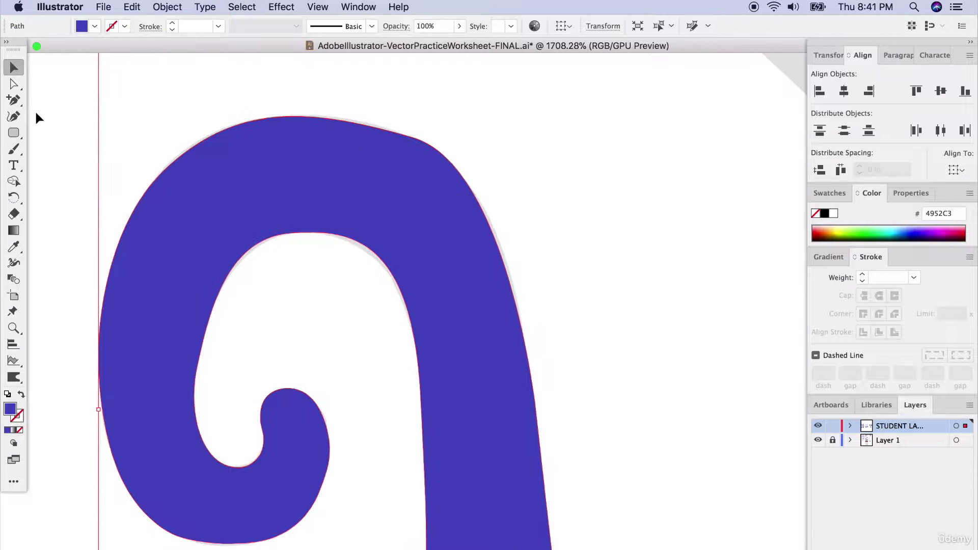
pyautogui.click(15, 116)
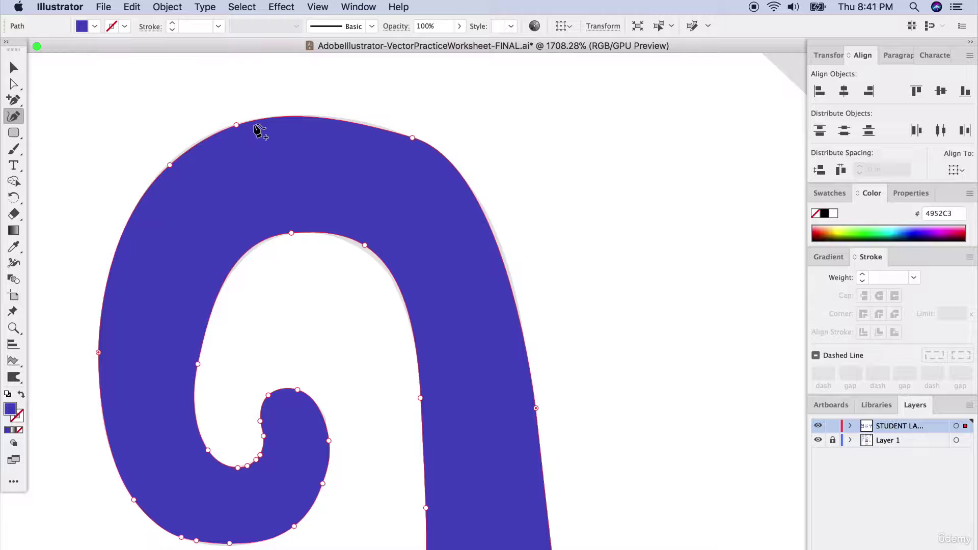
pyautogui.click(340, 117)
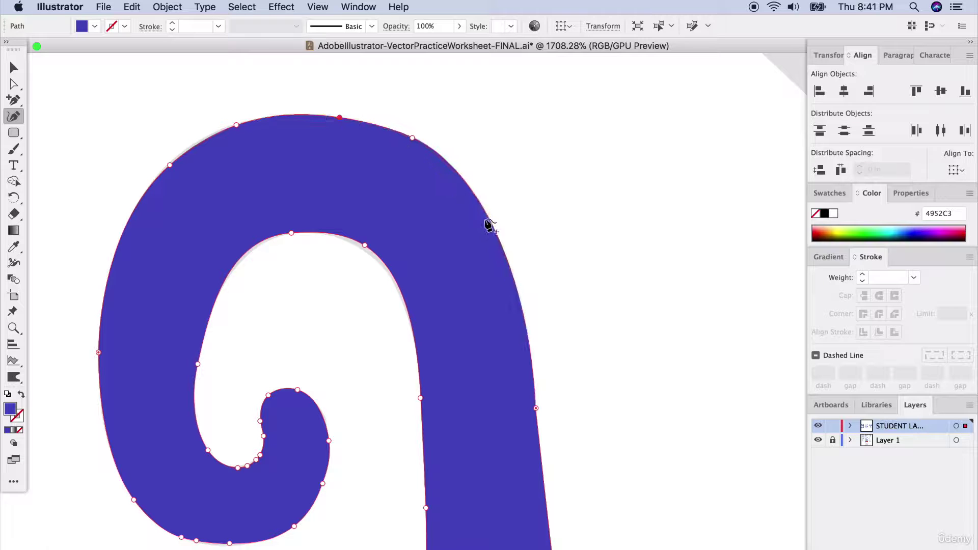
pyautogui.click(489, 215)
pyautogui.moveTo(488, 214); pyautogui.dragTo(480, 198)
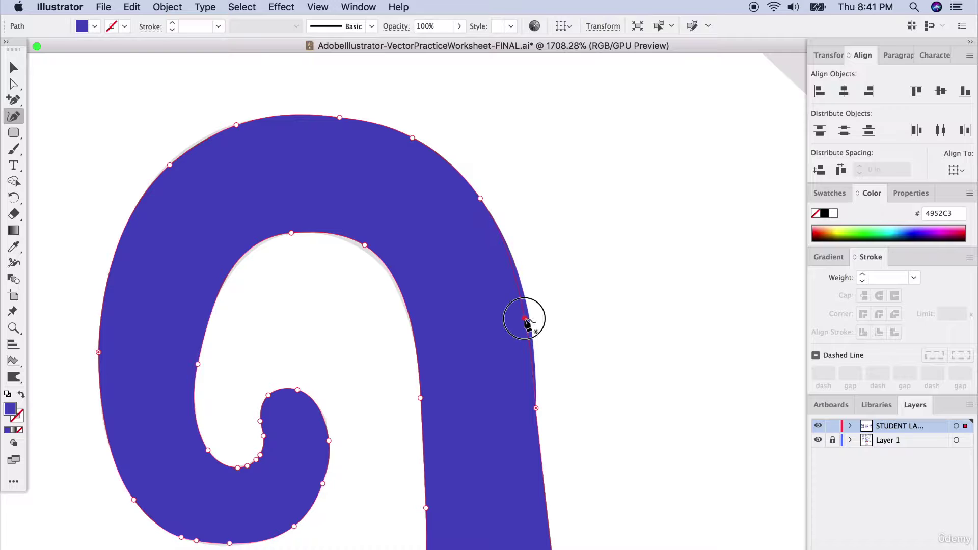
pyautogui.click(525, 318)
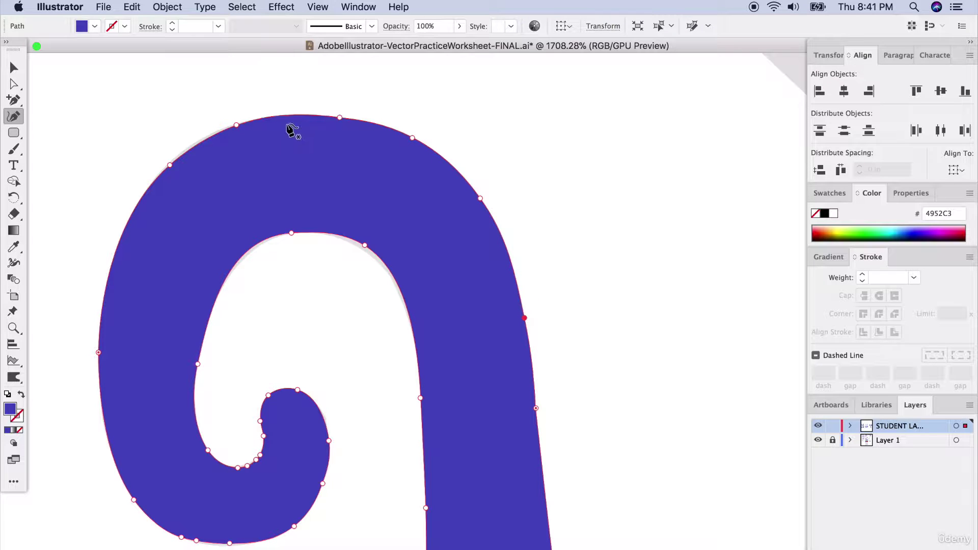
pyautogui.moveTo(340, 118); pyautogui.dragTo(333, 115)
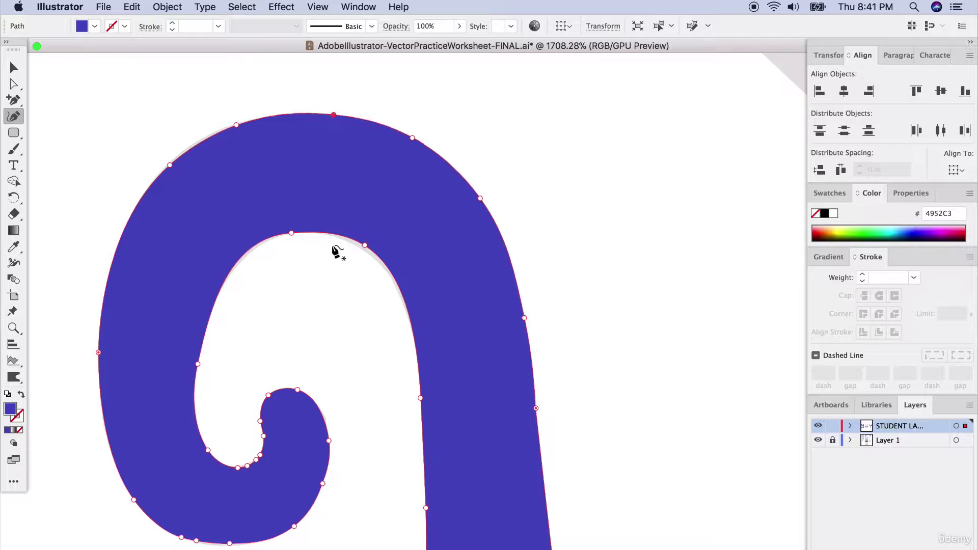
# Step: Fit the tail curl's inner edge to the template by moving its upper point and adding curvature points along the inner arch
pyautogui.click(361, 246)
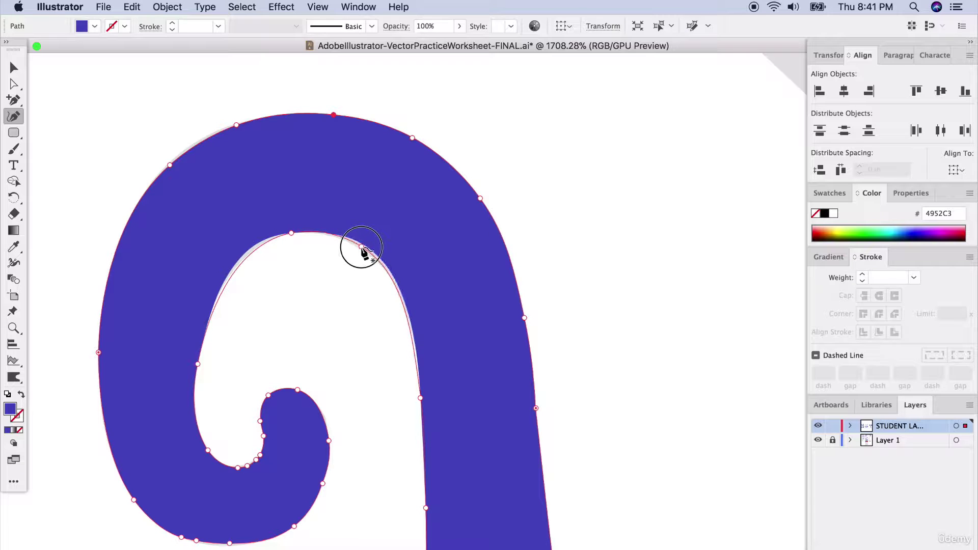
pyautogui.click(237, 262)
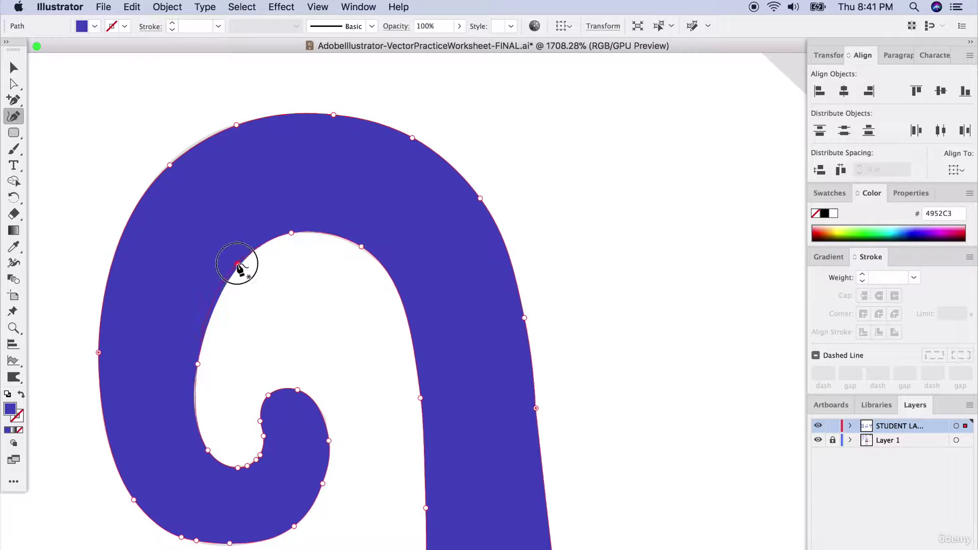
pyautogui.moveTo(237, 262); pyautogui.dragTo(240, 260)
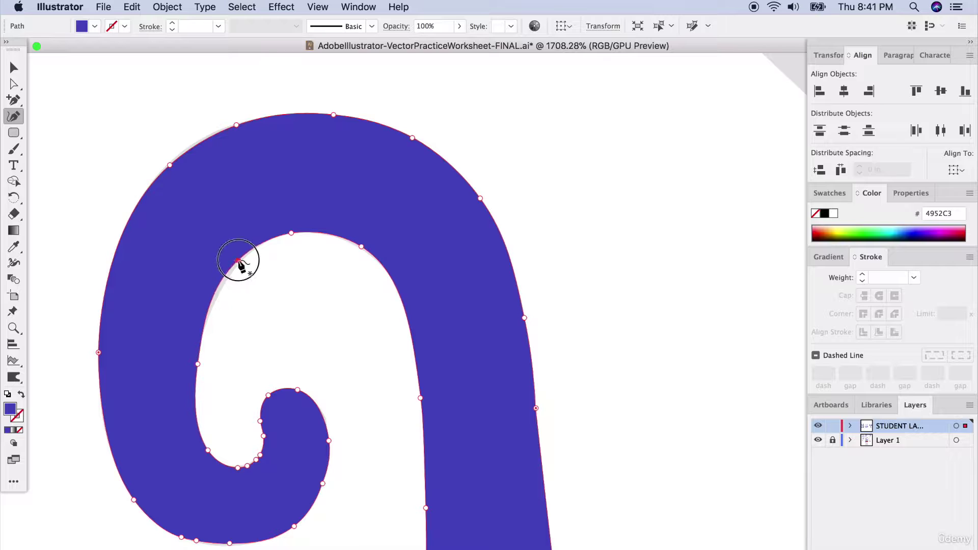
pyautogui.click(214, 304)
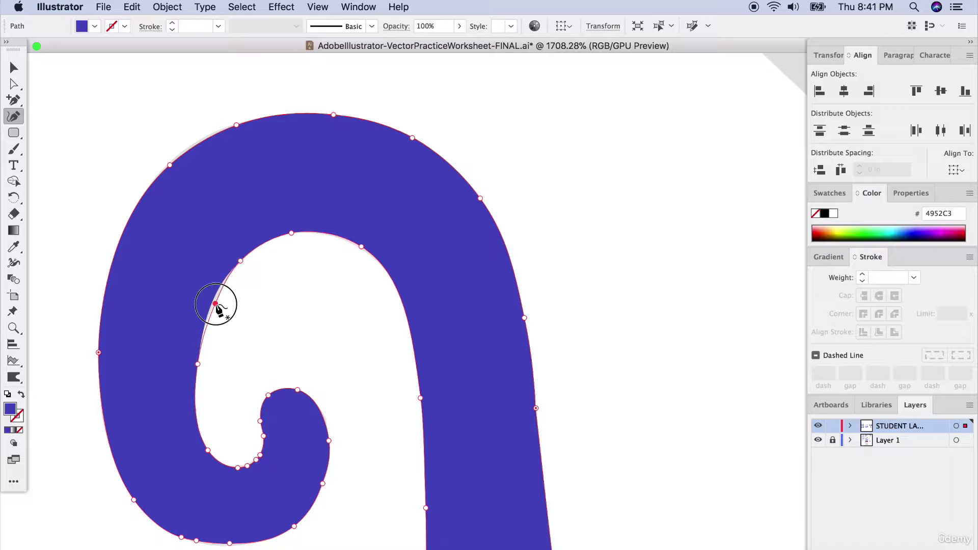
pyautogui.keyDown('super'); pyautogui.click(362, 249); pyautogui.keyUp('super')
# Step: Move the filled swan beside the grey template to compare them, and place it back over the template
pyautogui.press('super+0')
pyautogui.moveTo(533, 400); pyautogui.dragTo(558, 398)
pyautogui.click(654, 404)
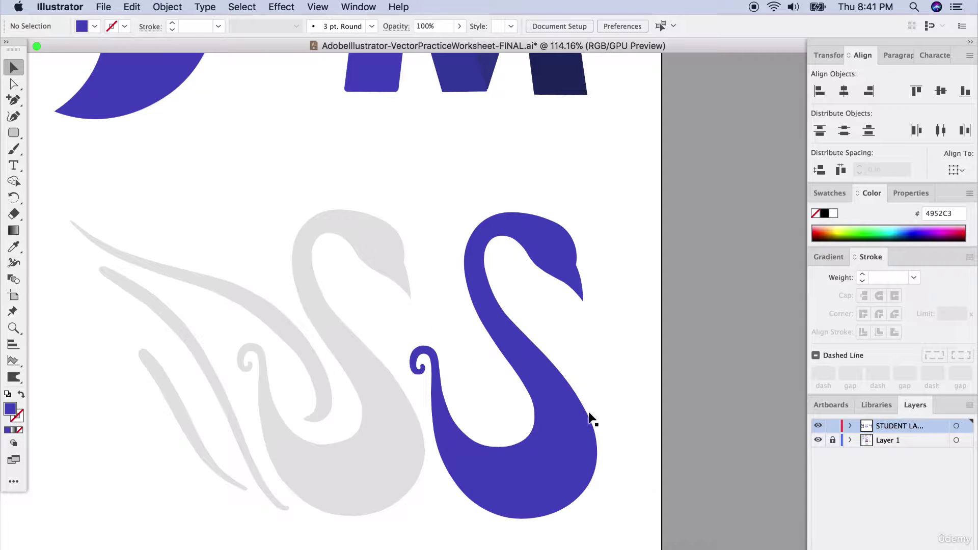
pyautogui.moveTo(531, 397); pyautogui.dragTo(357, 395)
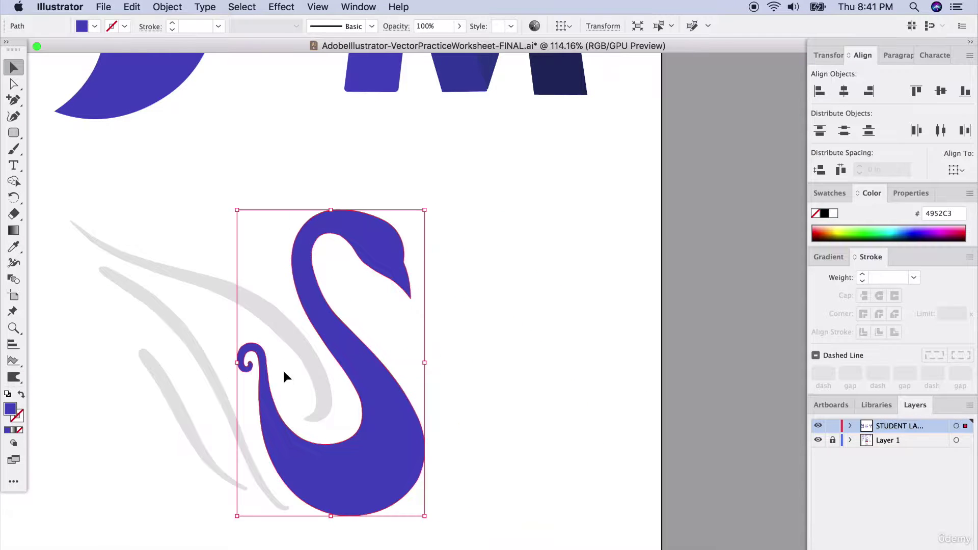
# Step: Deselect the swan and trace both long edges of the lowest, shortest wing feather with the Pen tool
pyautogui.scroll(5, 164, 372)
pyautogui.scroll(5, 262, 377)
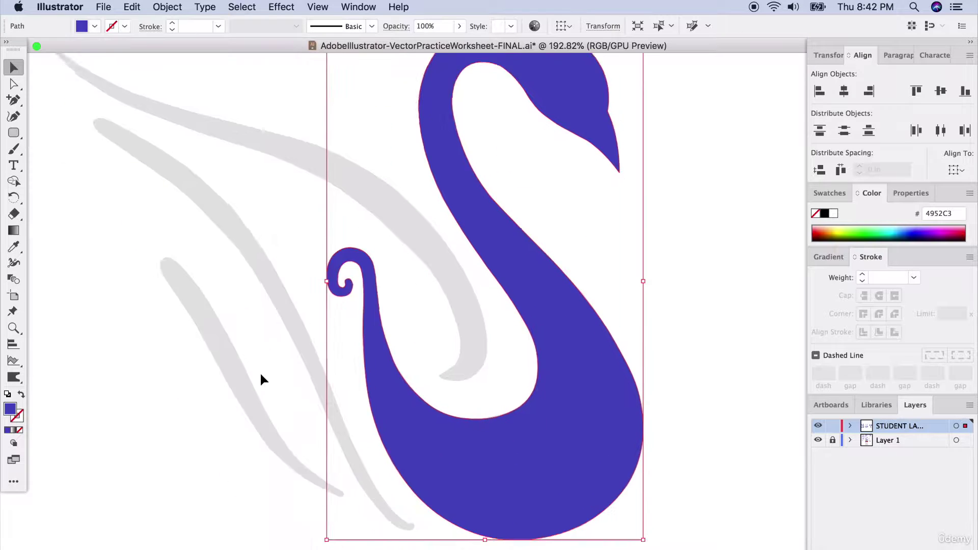
pyautogui.scroll(3, 301, 467)
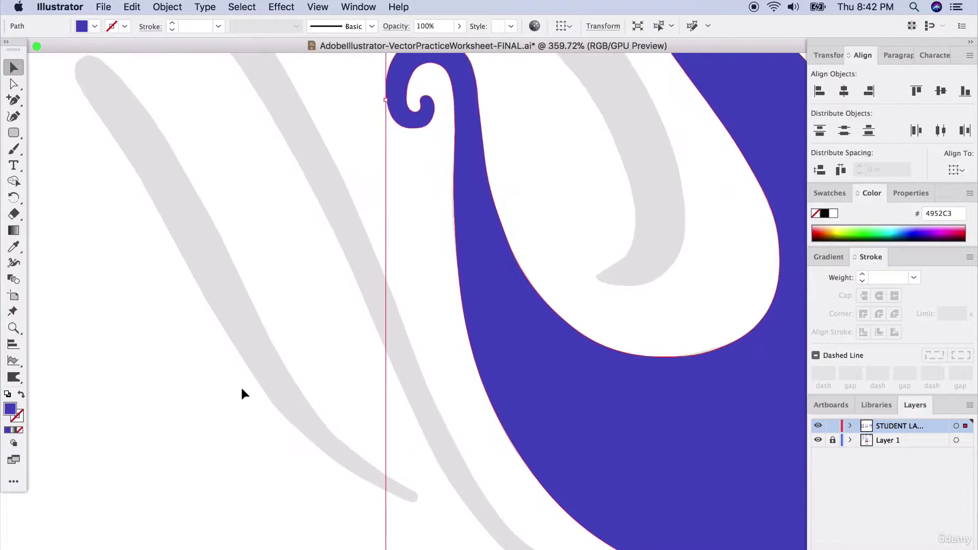
pyautogui.press('super+shift+a')
pyautogui.click(10, 102)
pyautogui.moveTo(10, 105); pyautogui.dragTo(62, 100)
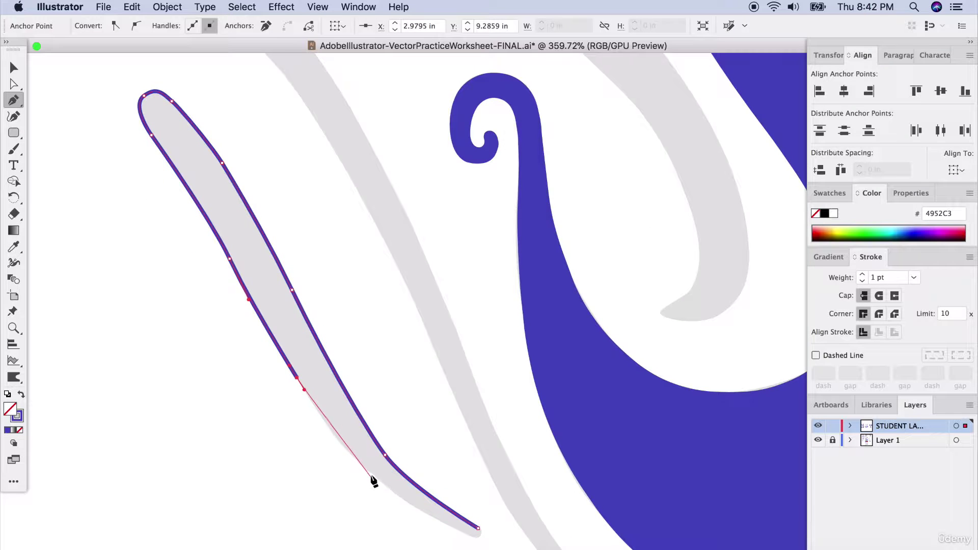
pyautogui.moveTo(368, 469); pyautogui.dragTo(469, 531)
# Step: Trace the feather's rounded lower tip with a curved anchor and close its path at the starting point
pyautogui.scroll(-2, 477, 540)
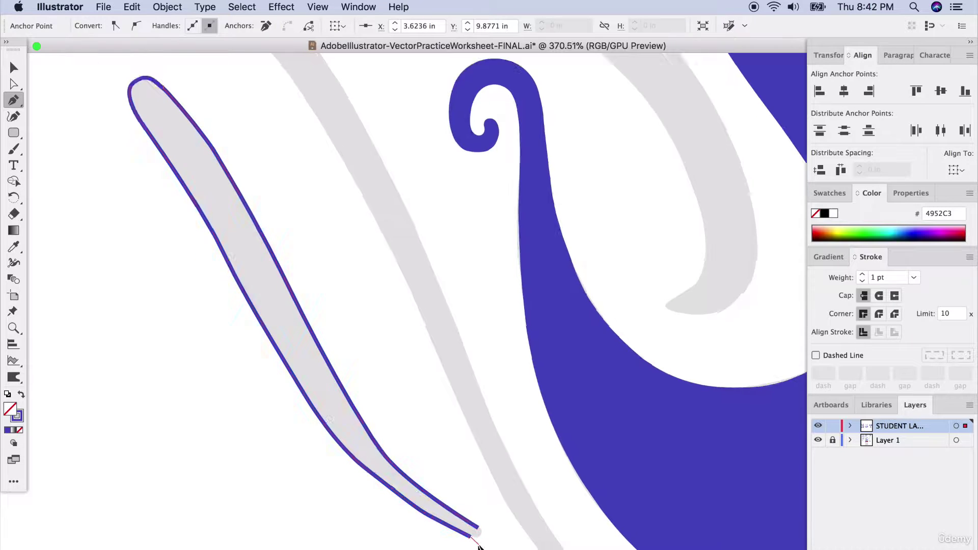
pyautogui.scroll(6, 476, 530)
pyautogui.scroll(3, 479, 503)
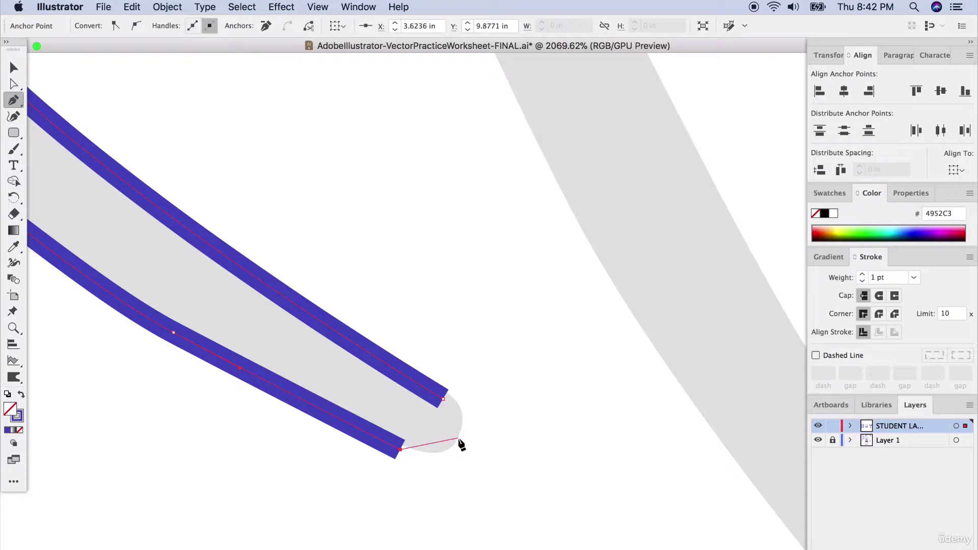
pyautogui.moveTo(457, 438); pyautogui.dragTo(474, 406)
pyautogui.click(444, 400)
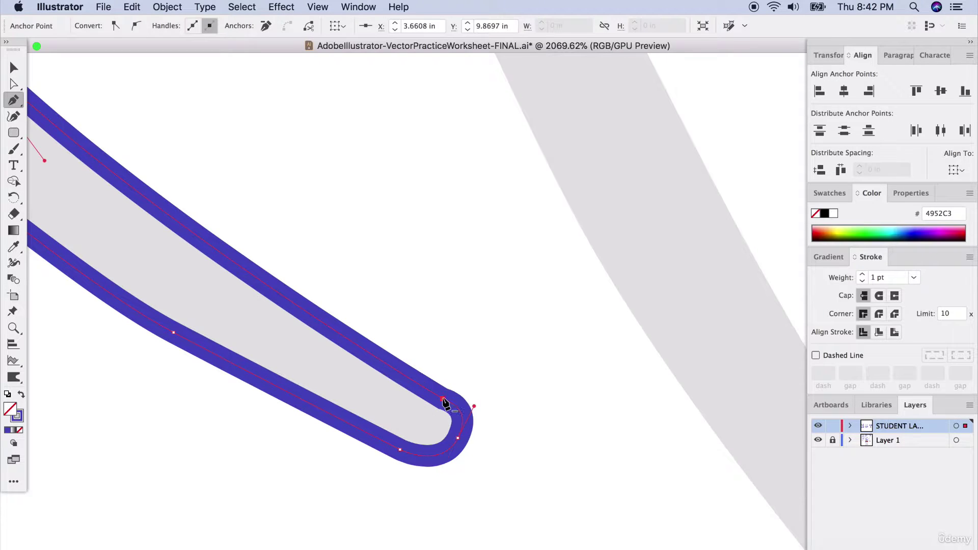
pyautogui.keyDown('super'); pyautogui.click(473, 406); pyautogui.keyUp('super')
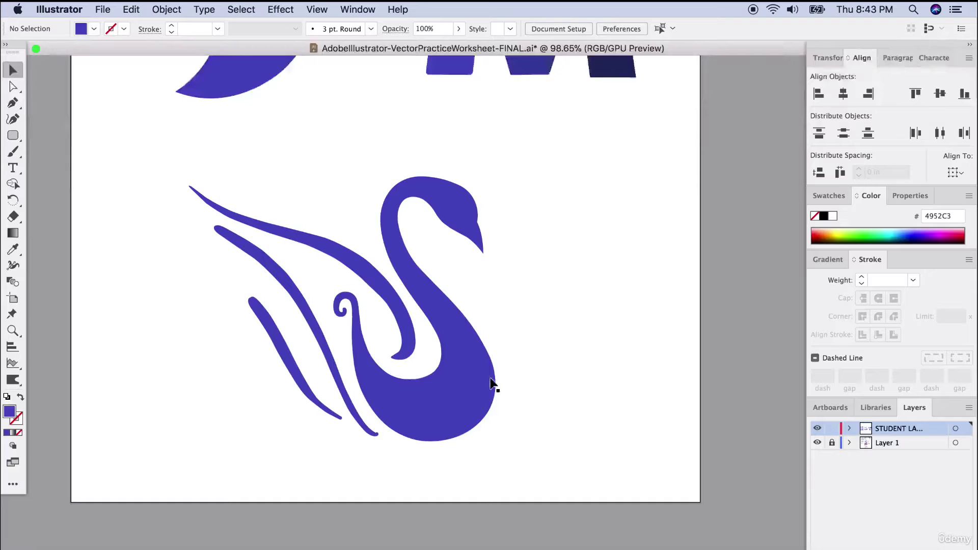
# Step: Move the complete swan with its three wing feathers off the grey template to compare them side by side, and deselect it
pyautogui.moveTo(474, 396); pyautogui.dragTo(722, 401)
pyautogui.moveTo(575, 264); pyautogui.dragTo(610, 269)
pyautogui.click(573, 191)
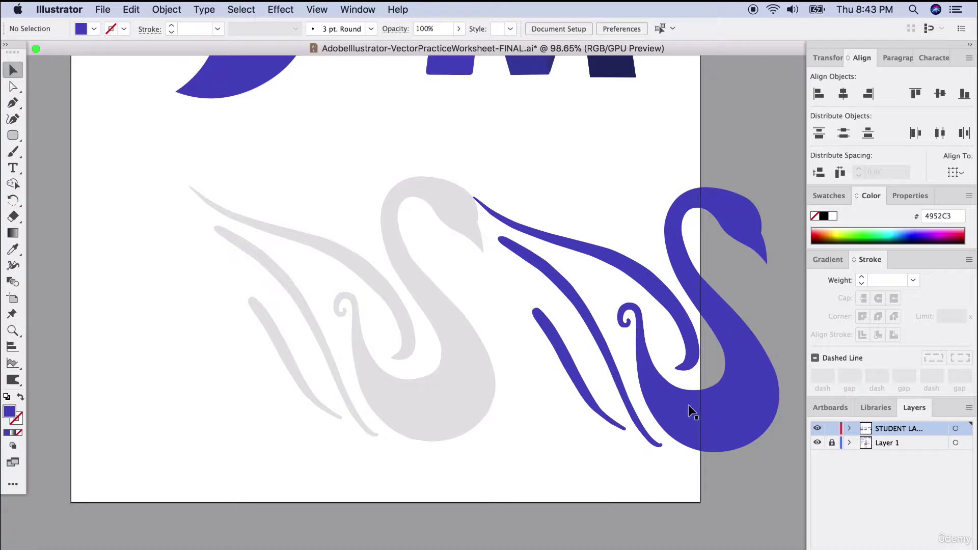
# Step: Move the complete blue swan with its three wing feathers back over the grey template and deselect it
pyautogui.moveTo(689, 405); pyautogui.dragTo(405, 395)
pyautogui.click(583, 347)
pyautogui.scroll(-3, 343, 267)
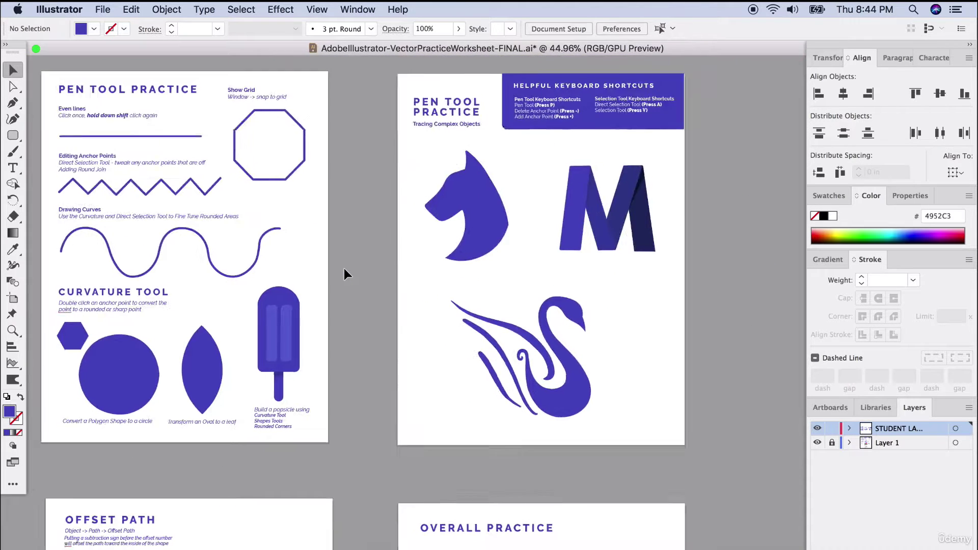
# Step: Look over the finished pages and the remaining Offset Path, Overall Practice and Grids exercises, and examine the Shape Builder Tool page closely
pyautogui.scroll(-3, 343, 267)
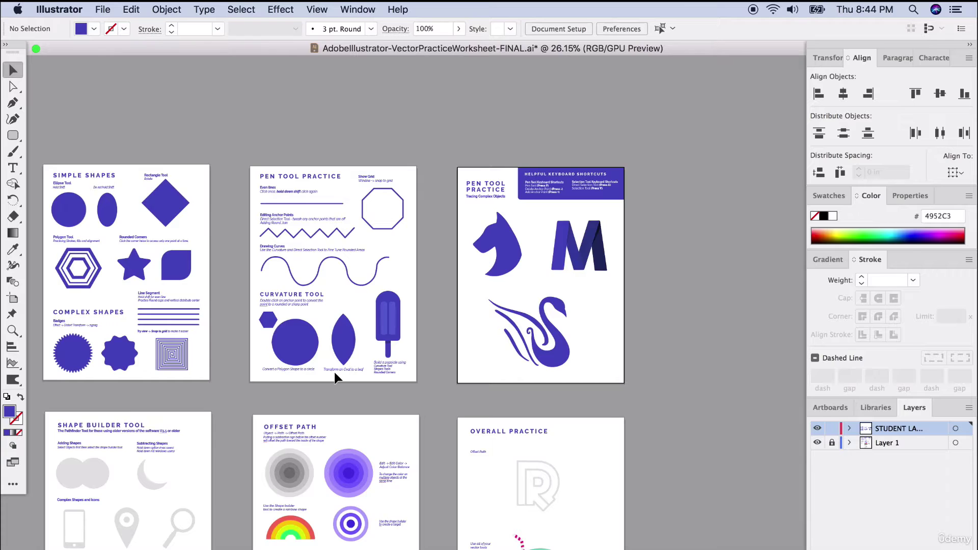
pyautogui.scroll(-6, 334, 370)
pyautogui.hscroll(-3, 334, 370)
pyautogui.scroll(-1, 335, 378)
pyautogui.hscroll(-1, 335, 377)
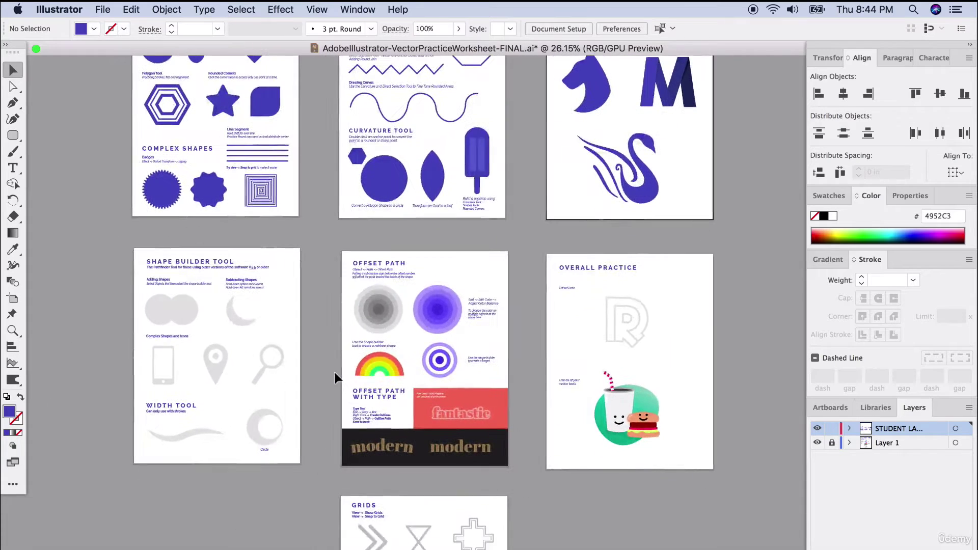
pyautogui.scroll(-2, 334, 377)
pyautogui.scroll(3, 334, 376)
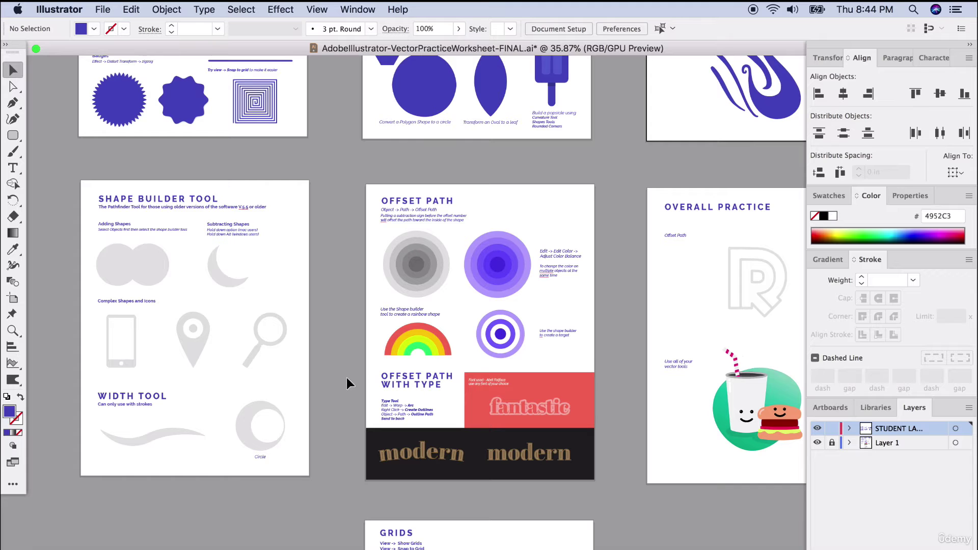
pyautogui.scroll(-1, 379, 396)
pyautogui.scroll(-4, 378, 396)
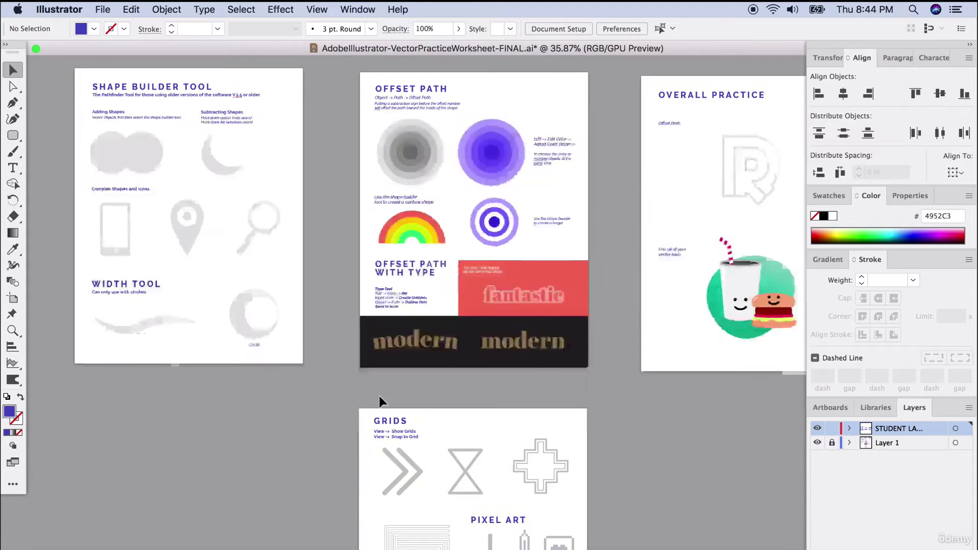
pyautogui.scroll(-2, 379, 396)
pyautogui.scroll(5, 379, 395)
pyautogui.hscroll(-4, 379, 396)
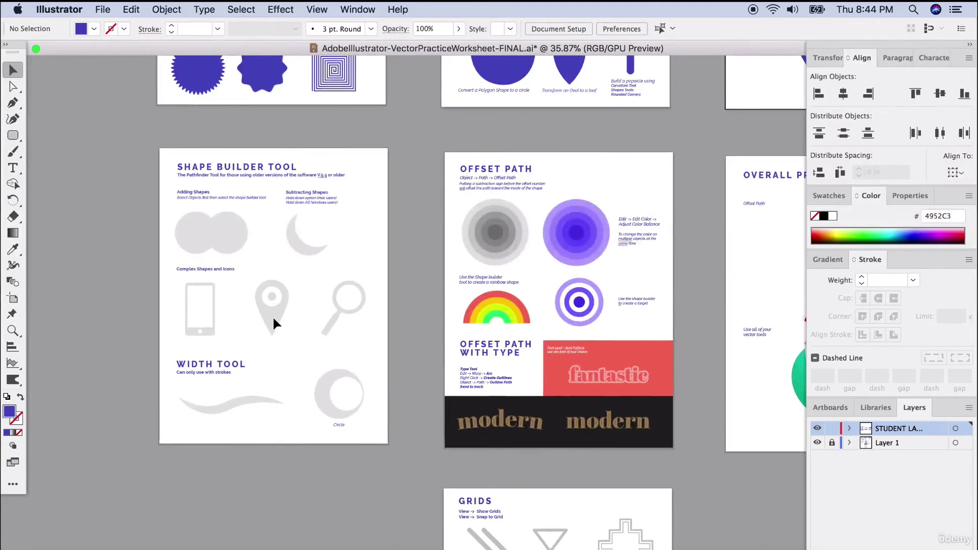
pyautogui.scroll(5, 273, 316)
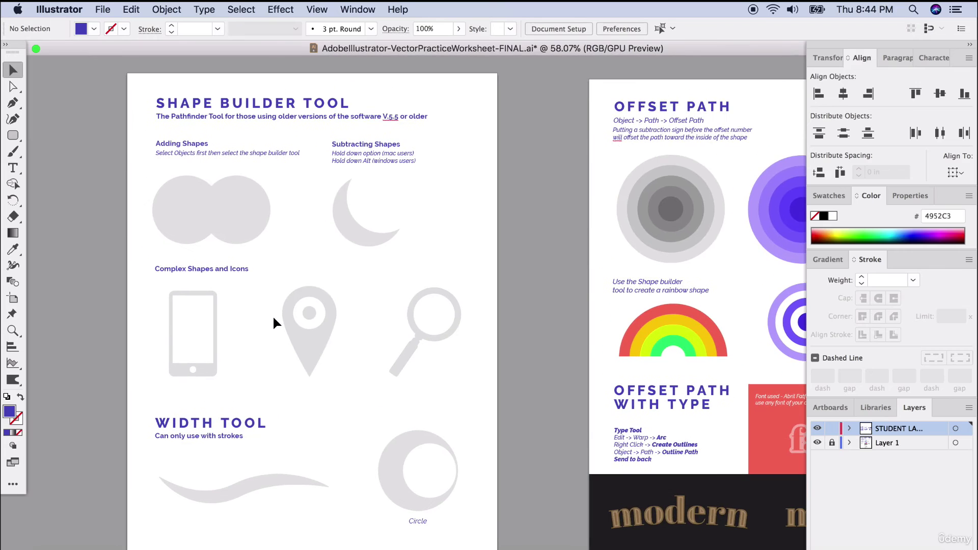